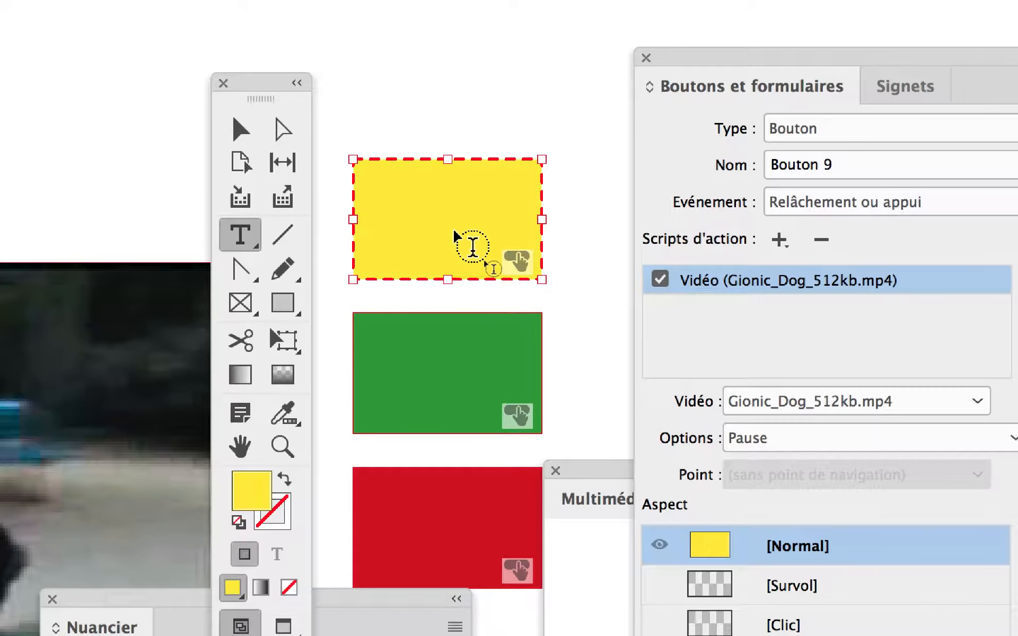
- Add the text PAUSE inside the yellow button
{"action": "left_click", "coordinate": [454, 227]}
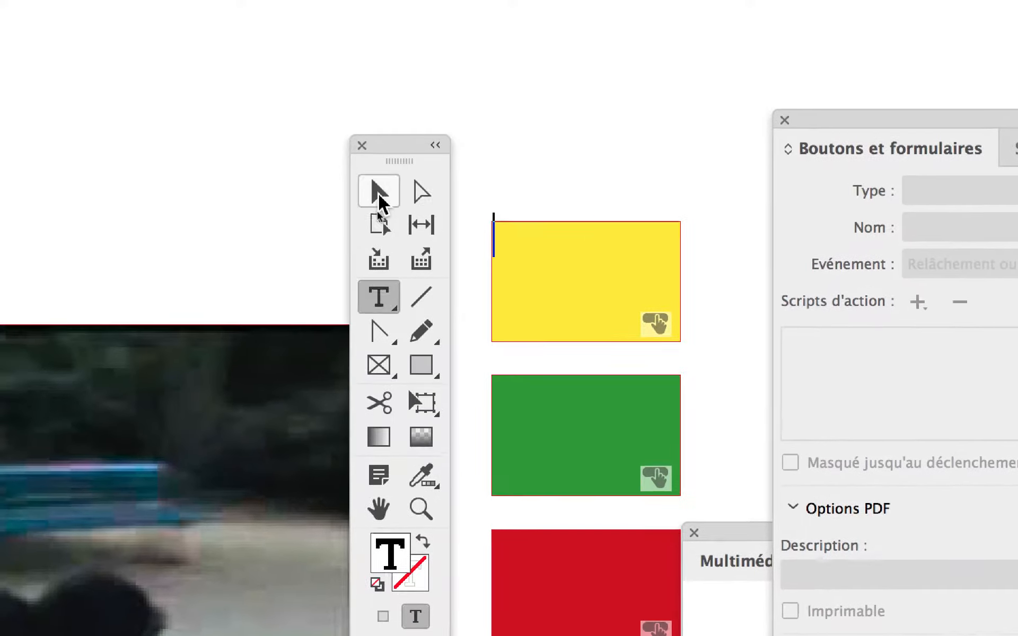
{"action": "left_click", "coordinate": [381, 203]}
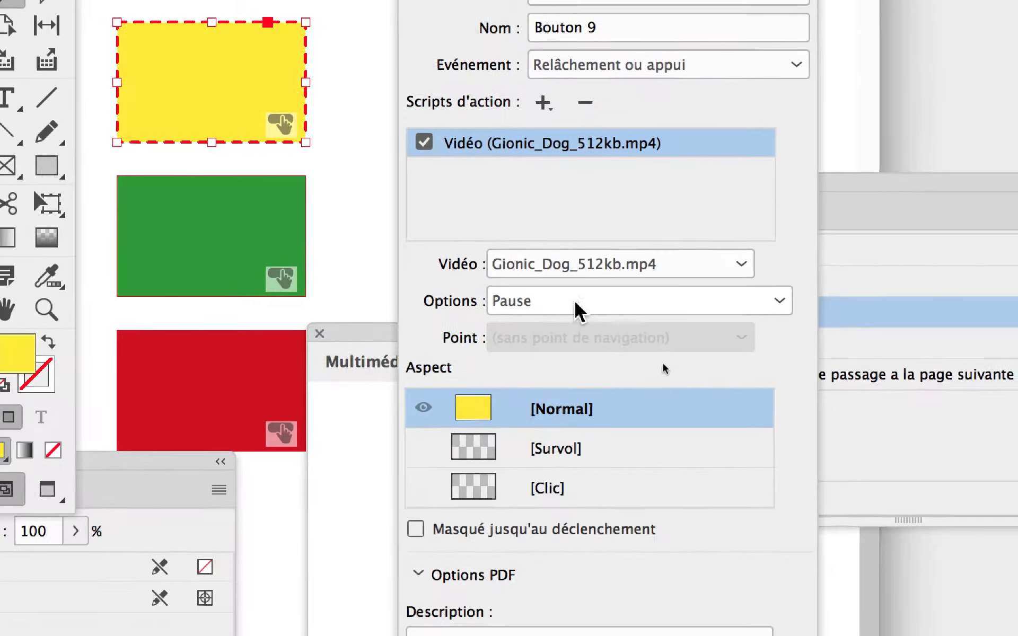
{"action": "key", "text": "t"}
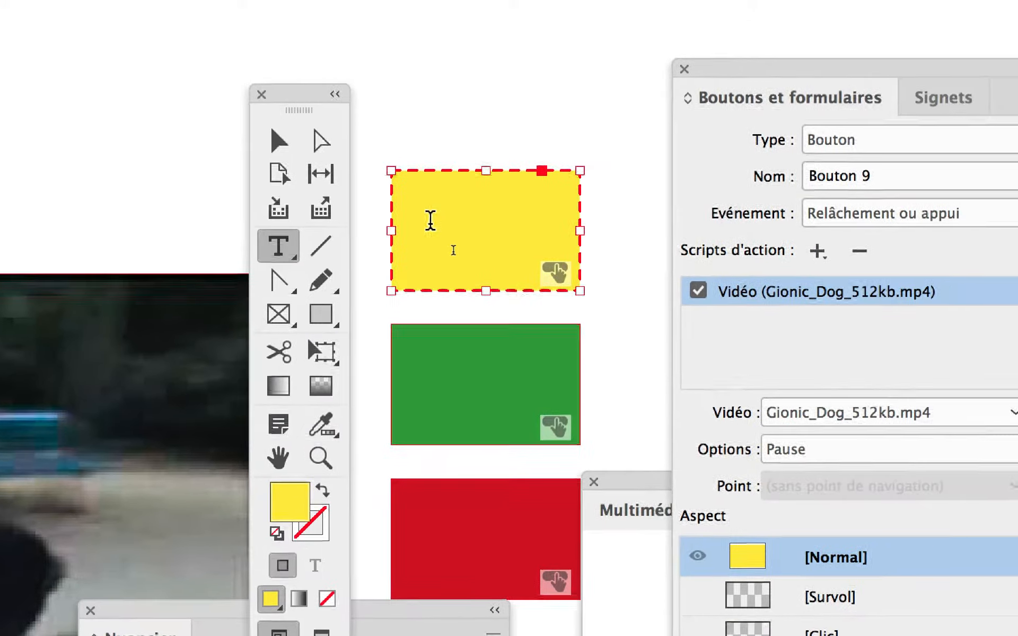
{"action": "left_click", "coordinate": [470, 183]}
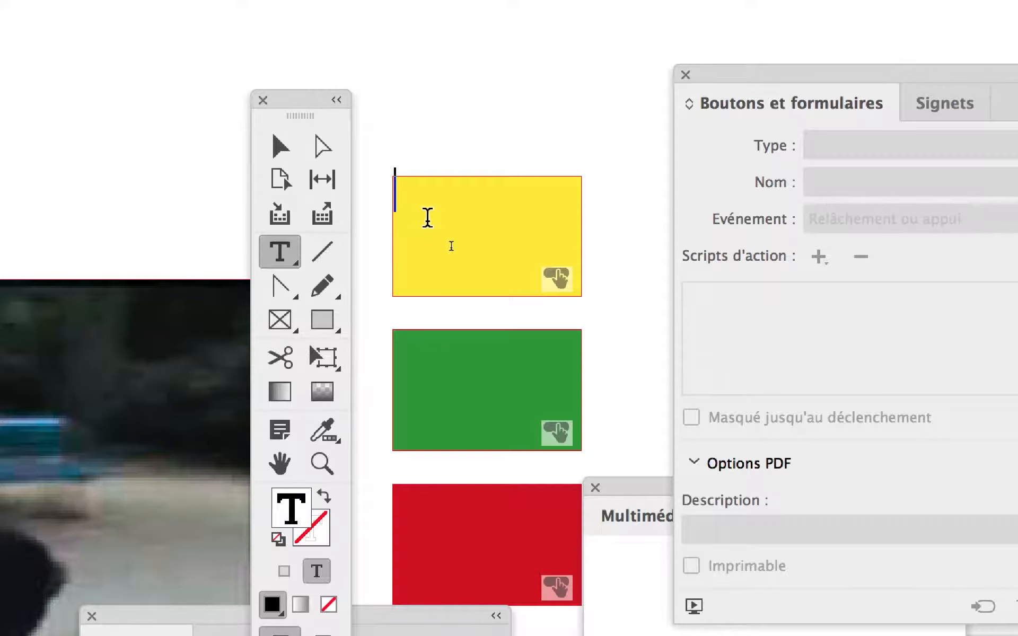
{"action": "type", "text": "PAUSE"}
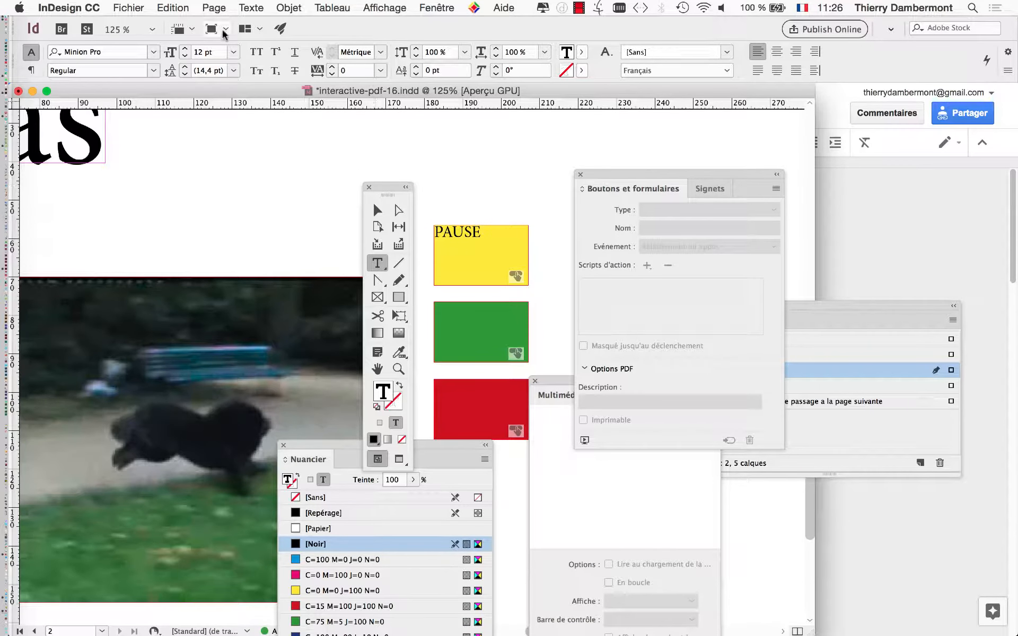
- Centre the PAUSE paragraph horizontally in the yellow button
{"action": "left_click", "coordinate": [247, 6]}
{"action": "left_click", "coordinate": [287, 89]}
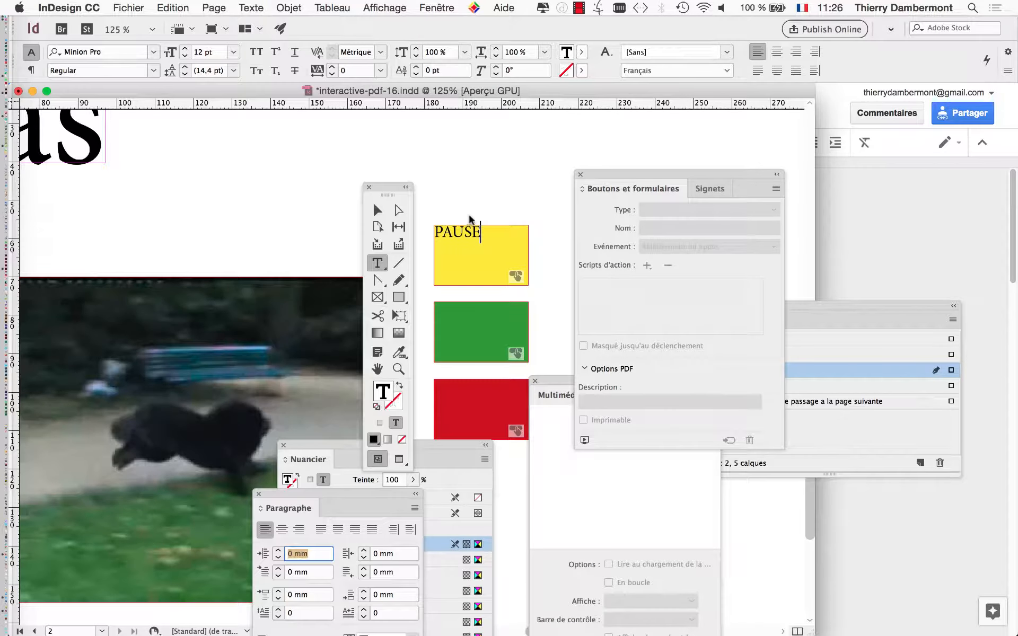
{"action": "left_click_drag", "start_coordinate": [270, 501], "coordinate": [560, 142]}
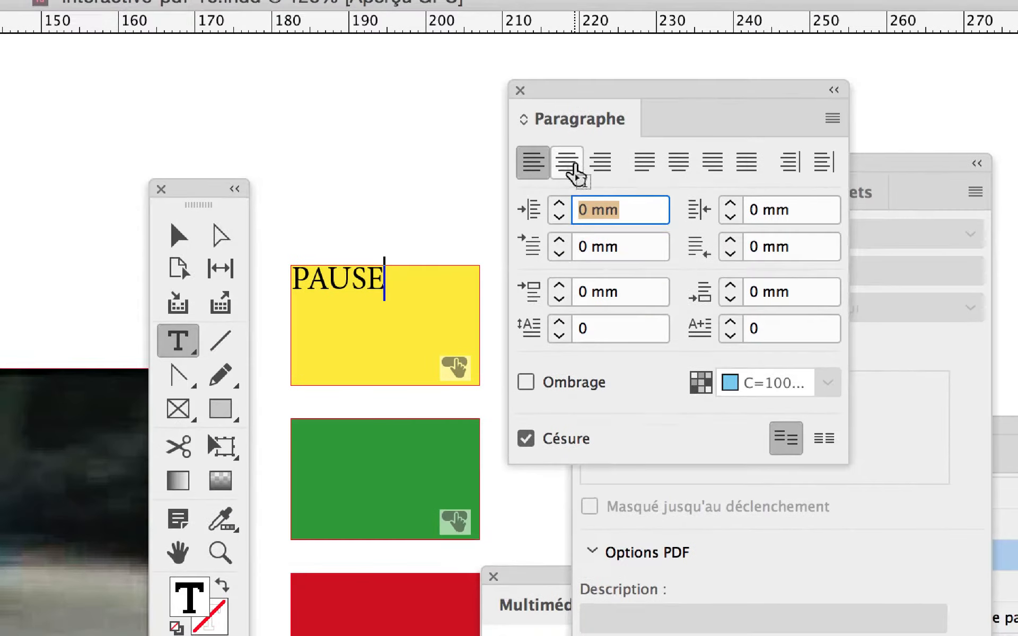
{"action": "left_click", "coordinate": [571, 174]}
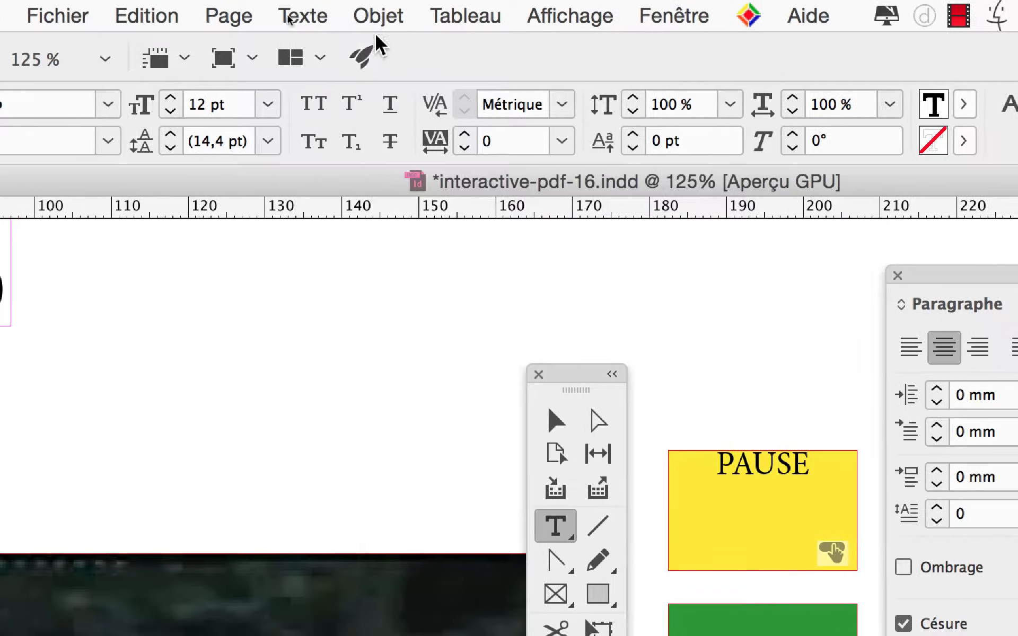
- Set the vertical justification of the PAUSE text frame to Centrer in the text frame options
{"action": "left_click", "coordinate": [285, 0]}
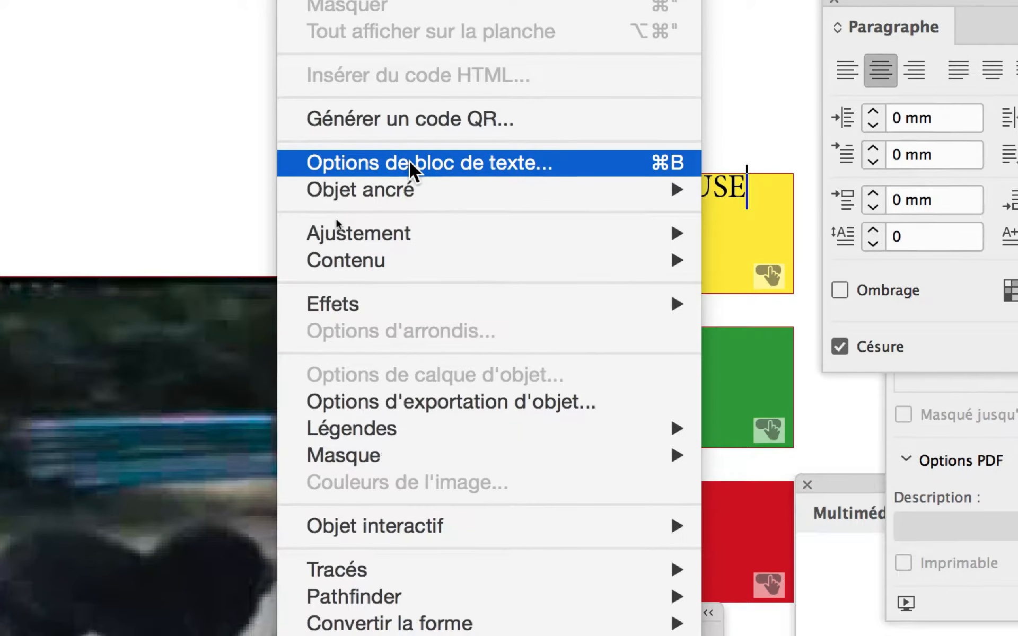
{"action": "left_click", "coordinate": [410, 161]}
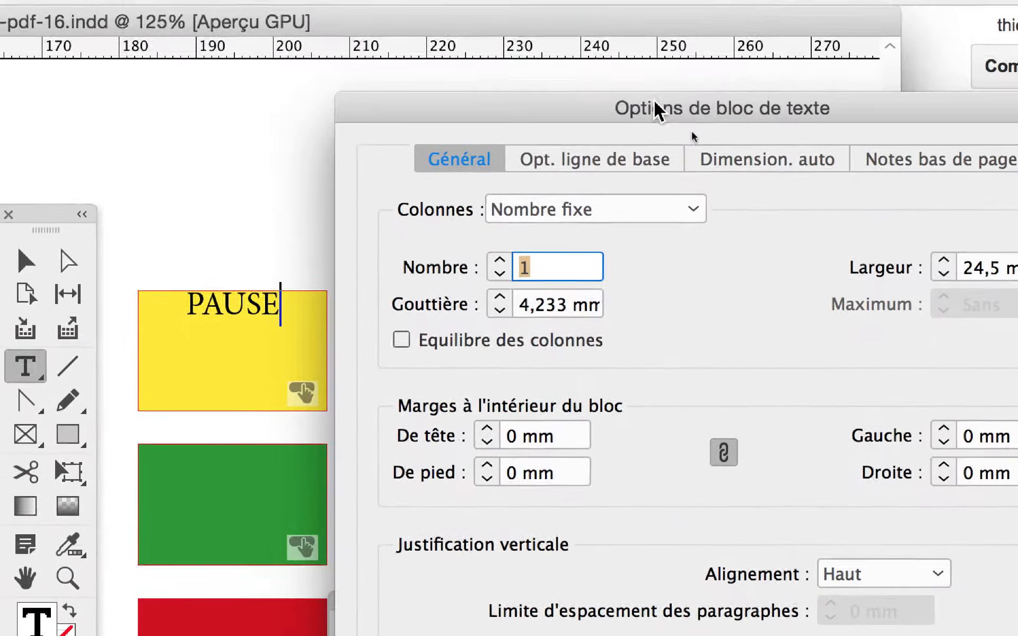
{"action": "left_click_drag", "start_coordinate": [656, 102], "coordinate": [339, 101]}
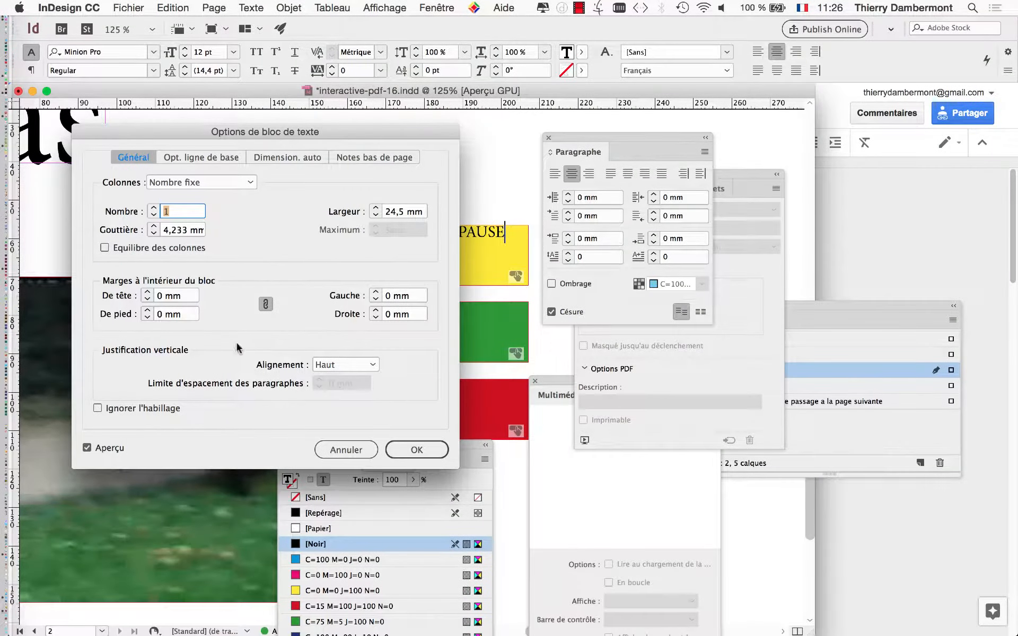
{"action": "left_click", "coordinate": [339, 366]}
{"action": "left_click", "coordinate": [341, 381]}
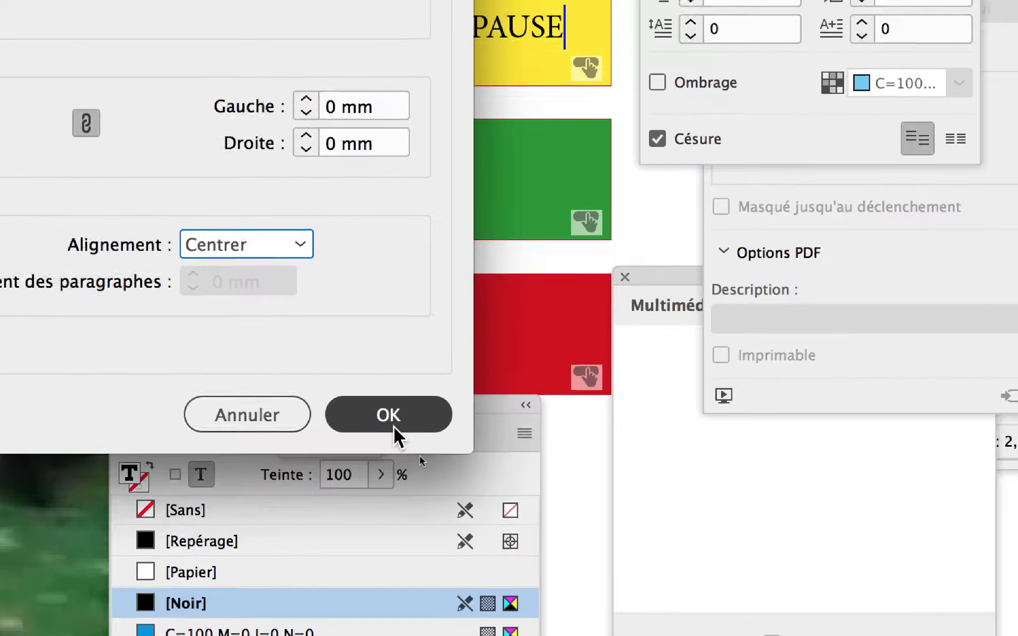
{"action": "left_click", "coordinate": [457, 535]}
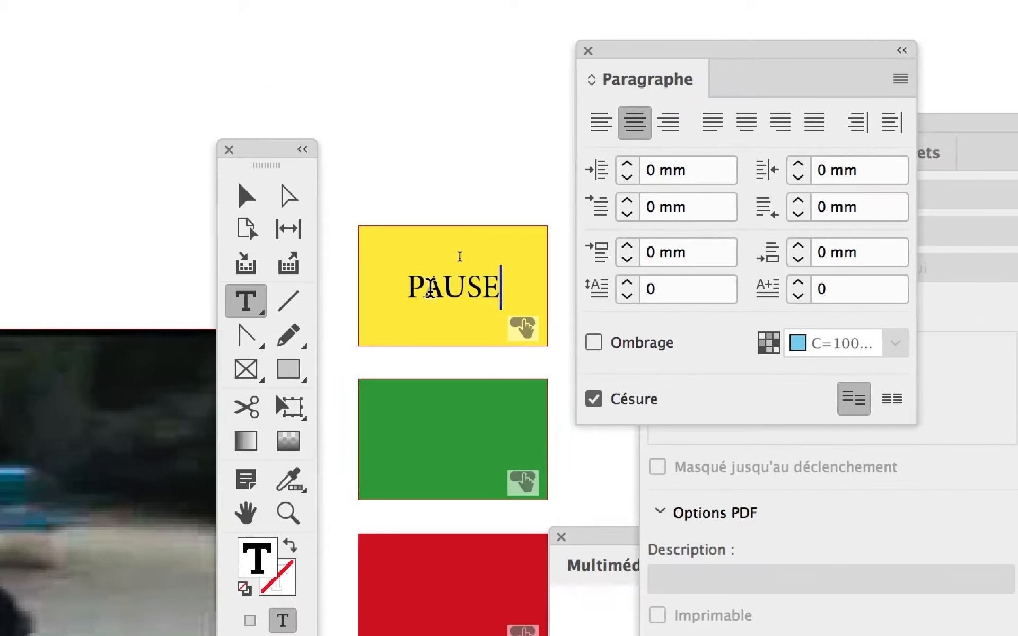
- Select the word PAUSE and rearrange the floating tools, Paragraphe, Boutons et formulaires and Calques panels around the coloured buttons
{"action": "left_click_drag", "start_coordinate": [475, 313], "coordinate": [375, 322]}
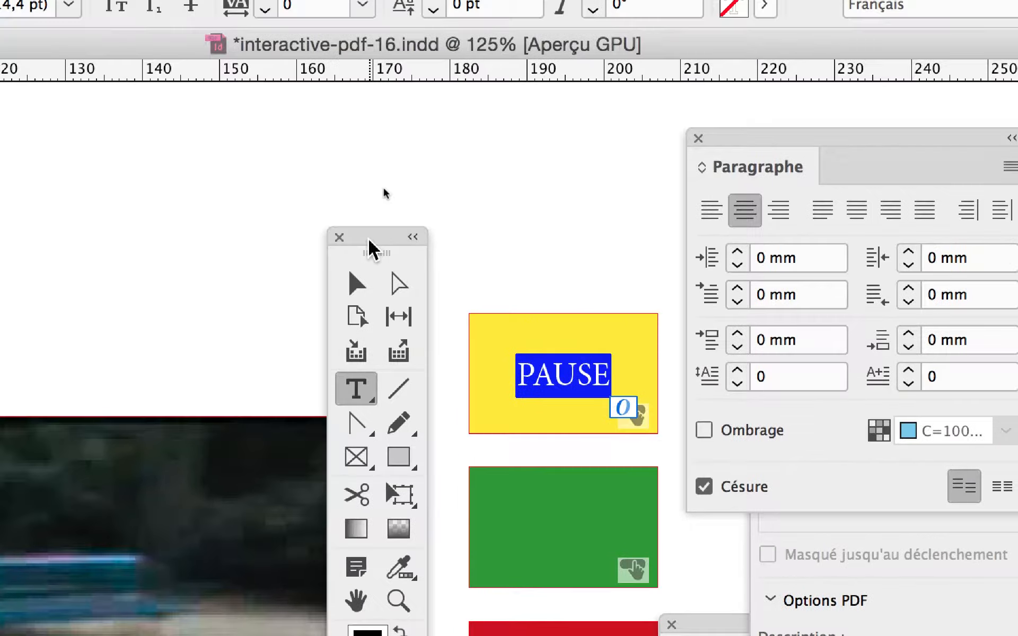
{"action": "left_click_drag", "start_coordinate": [369, 240], "coordinate": [269, 236]}
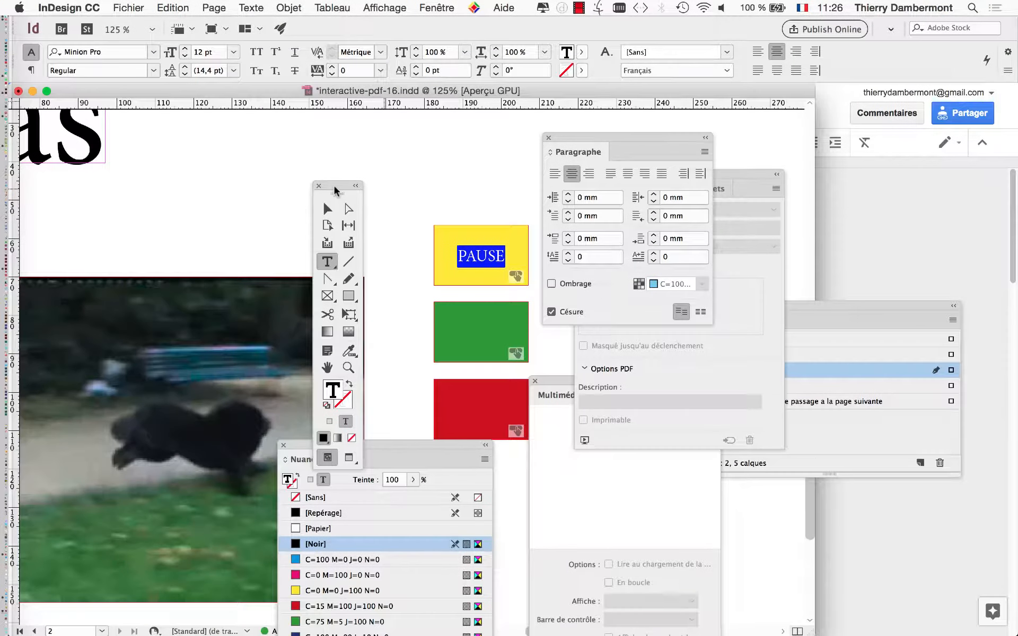
{"action": "left_click_drag", "start_coordinate": [553, 138], "coordinate": [83, 191]}
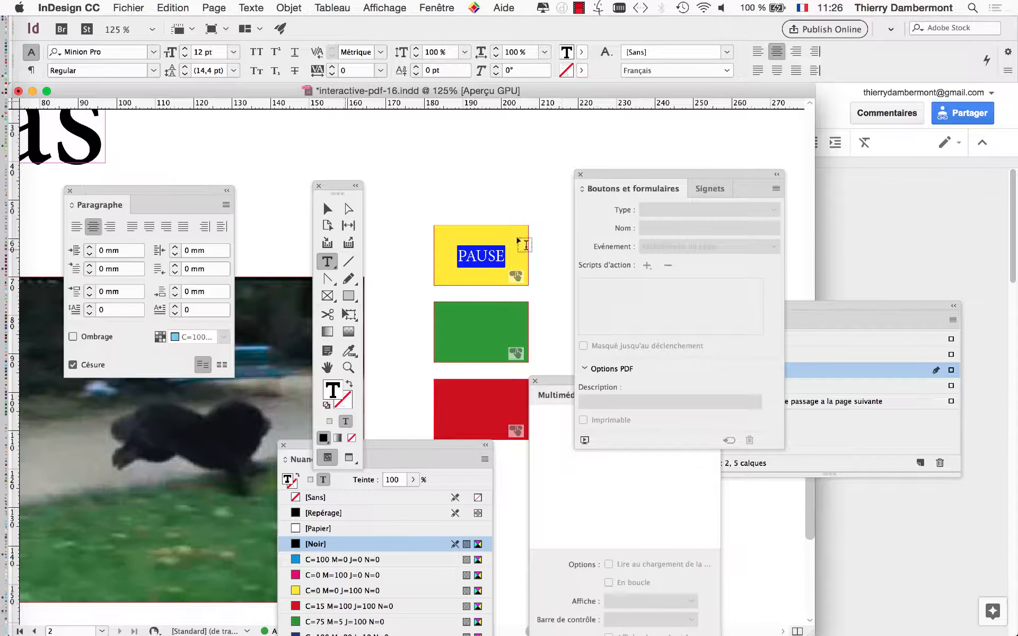
{"action": "left_click_drag", "start_coordinate": [614, 180], "coordinate": [809, 207]}
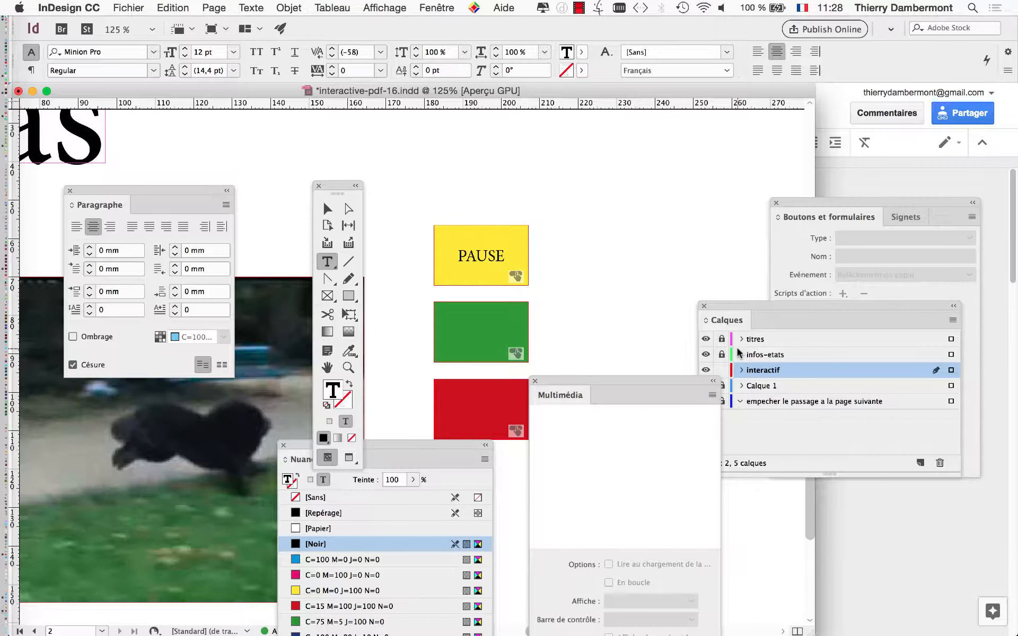
{"action": "left_click_drag", "start_coordinate": [718, 308], "coordinate": [611, 168]}
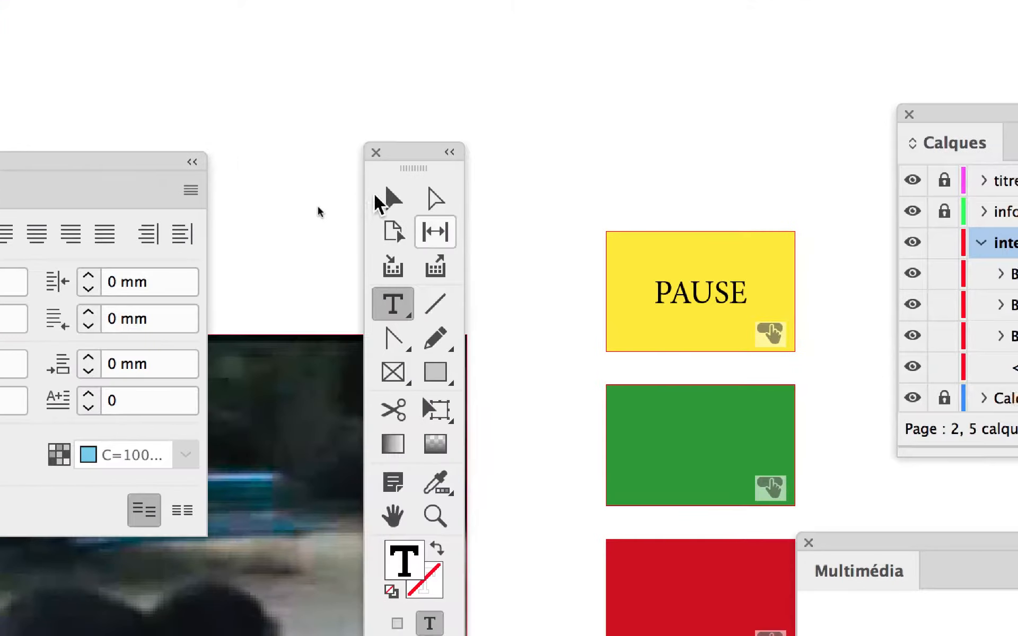
- Select the yellow PAUSE button as an object and rename it Bouton PAUSE VIDEO
{"action": "left_click", "coordinate": [382, 197]}
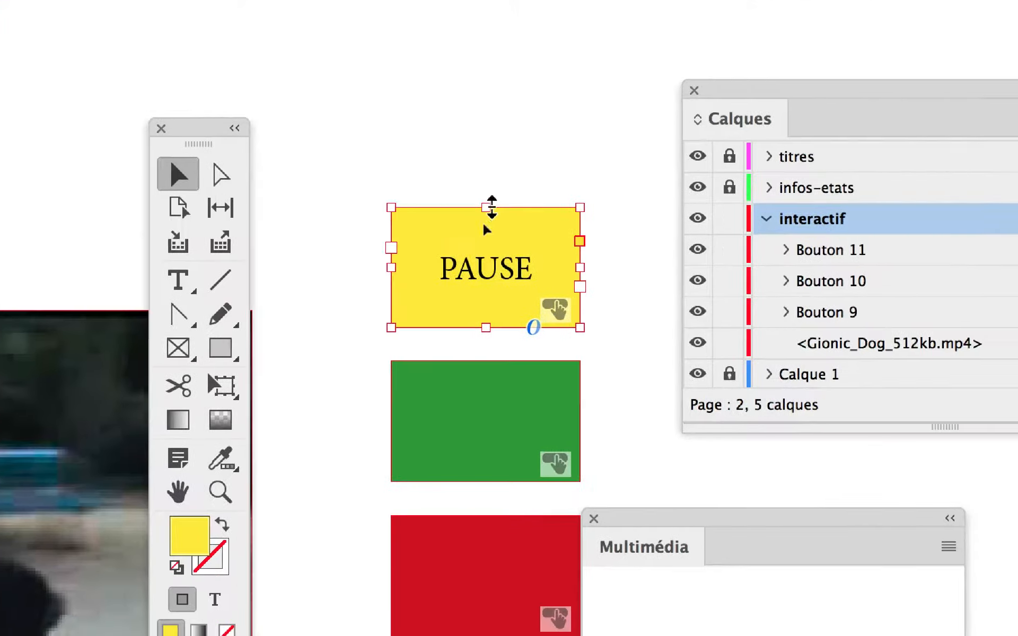
{"action": "left_click", "coordinate": [718, 222]}
{"action": "left_click", "coordinate": [504, 211]}
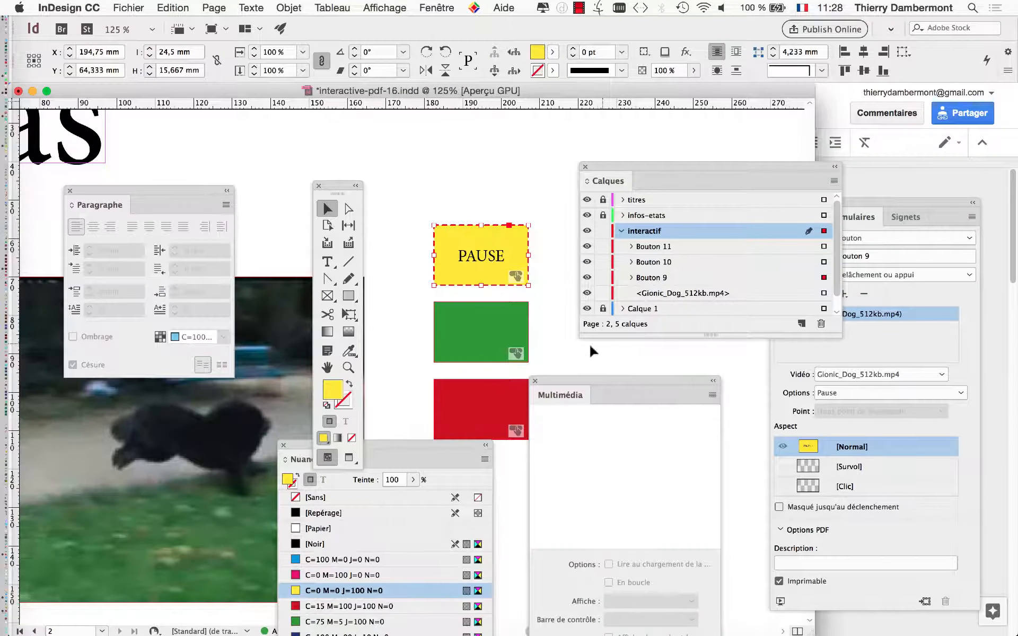
{"action": "left_click", "coordinate": [447, 268]}
{"action": "left_click_drag", "start_coordinate": [340, 189], "coordinate": [73, 151]}
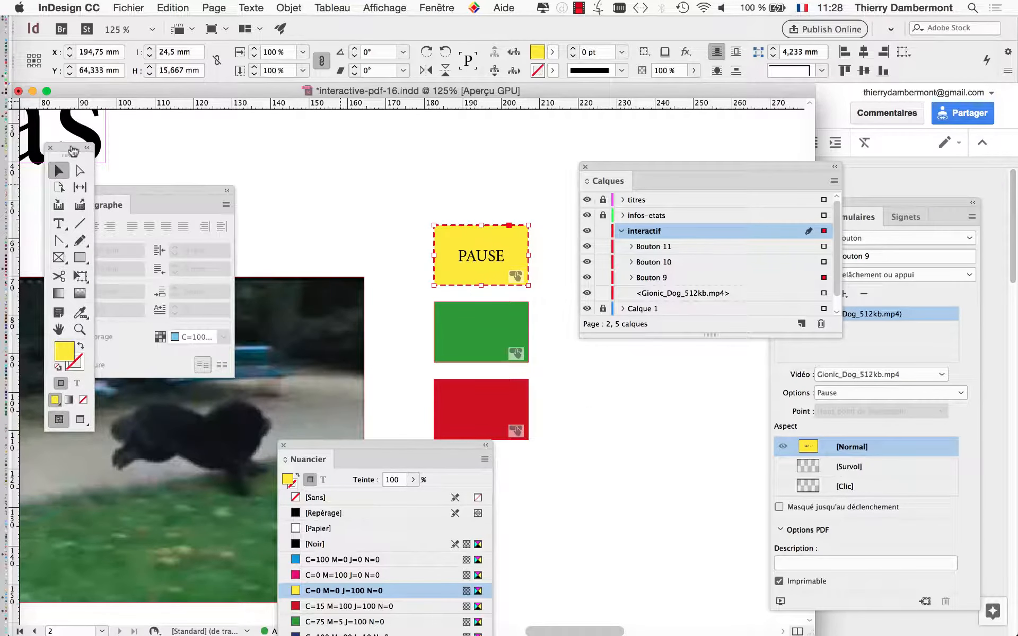
{"action": "left_click_drag", "start_coordinate": [908, 206], "coordinate": [337, 121]}
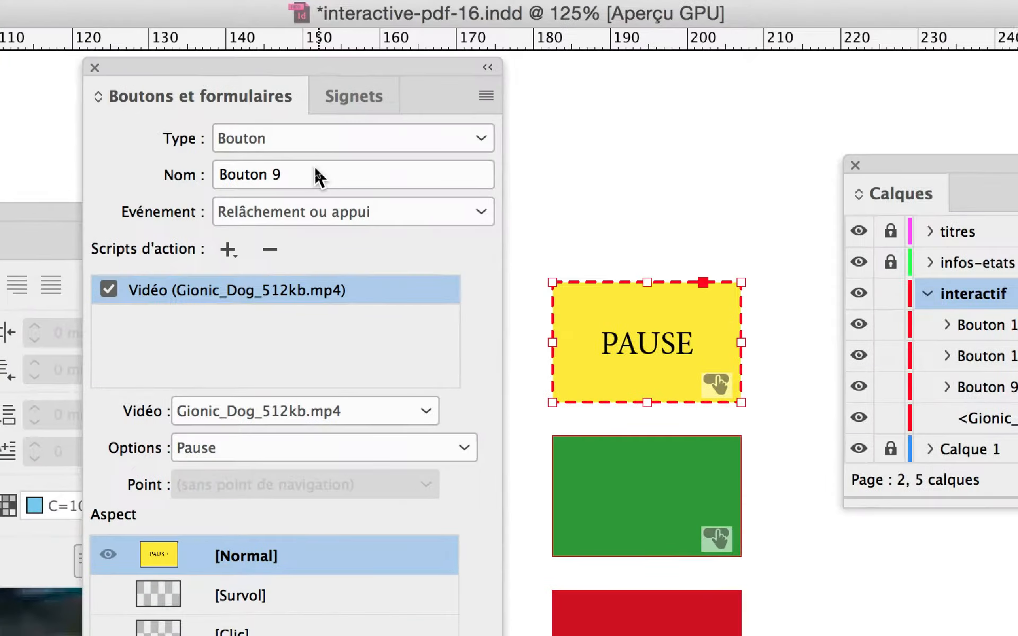
{"action": "left_click", "coordinate": [306, 179]}
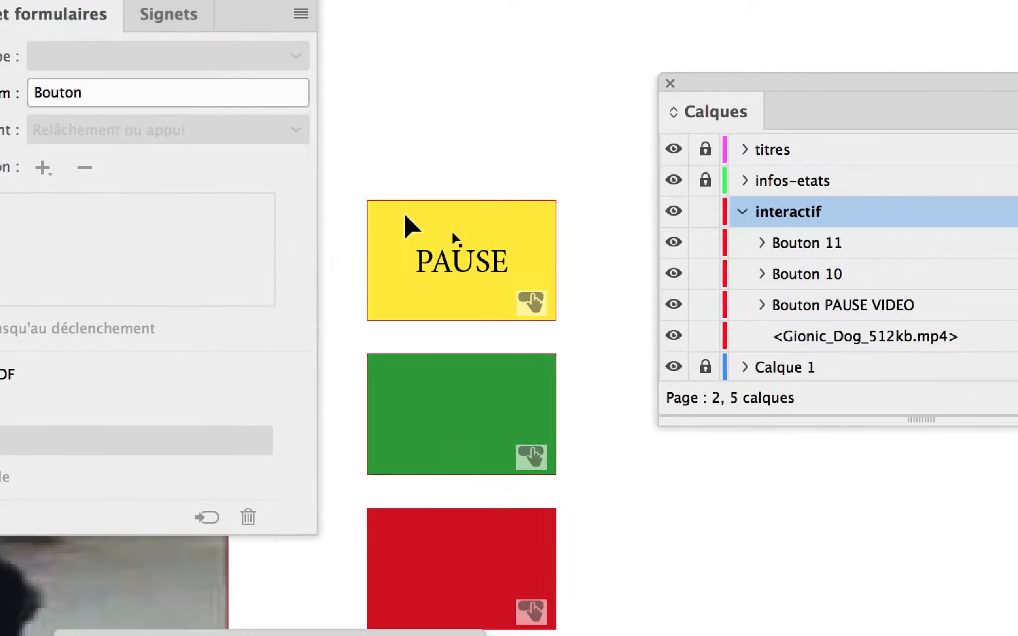
{"action": "left_click", "coordinate": [312, 252]}
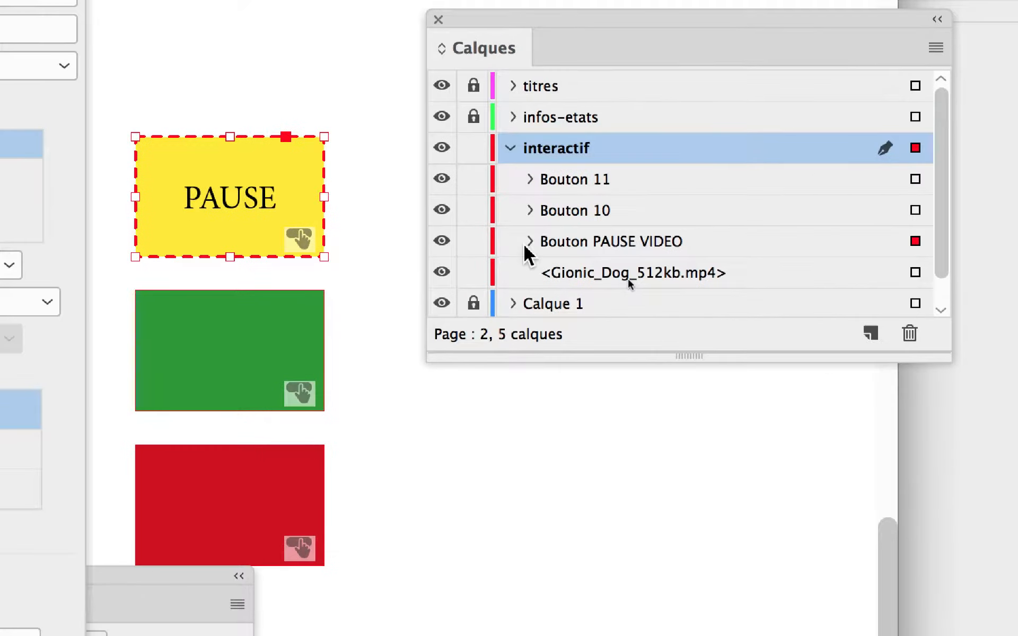
- Expand Bouton PAUSE VIDEO and its [Normal] state in the interactif layer, and select the <PAUSE> frame inside it
{"action": "left_click", "coordinate": [387, 237]}
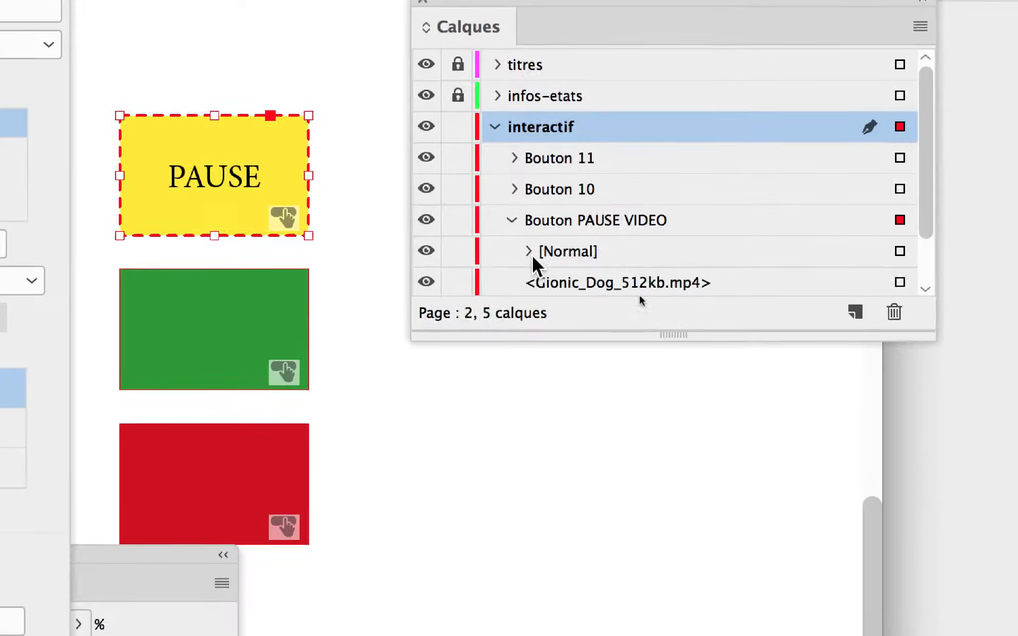
{"action": "left_click", "coordinate": [533, 258]}
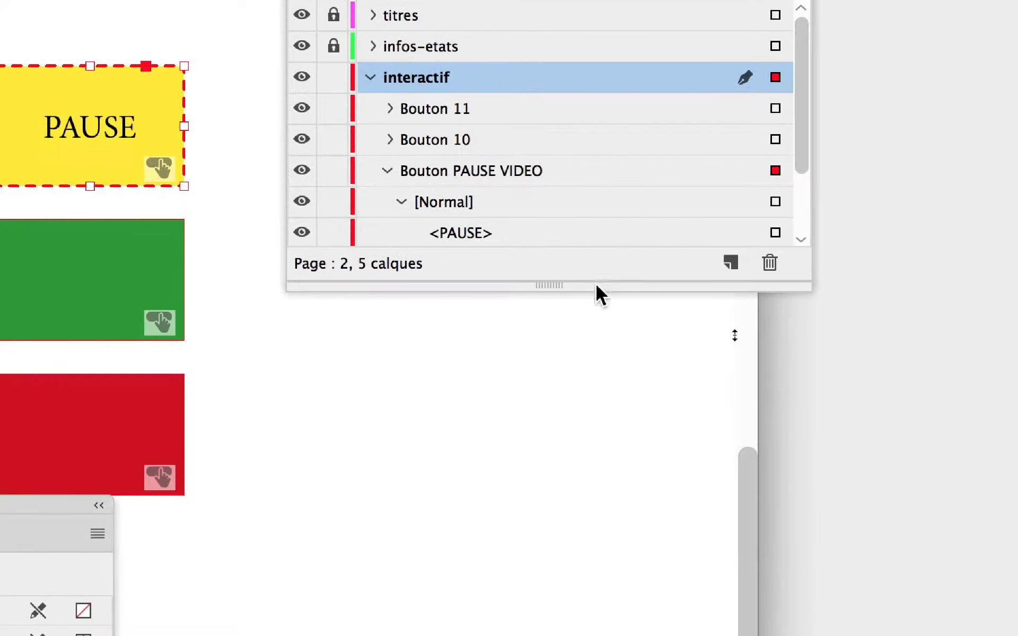
{"action": "left_click_drag", "start_coordinate": [598, 289], "coordinate": [594, 330]}
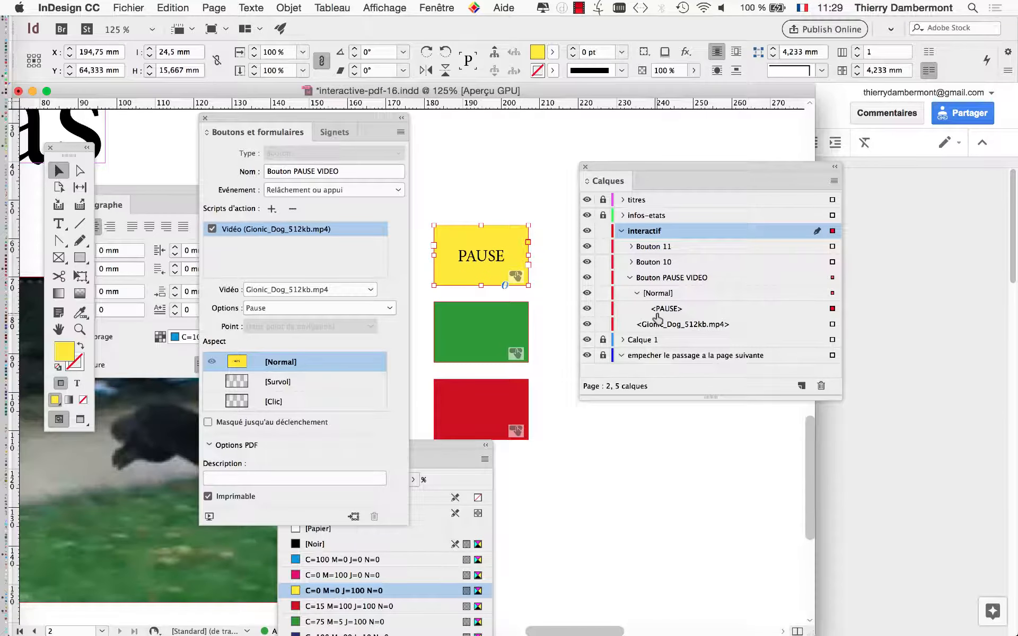
{"action": "left_click_drag", "start_coordinate": [621, 170], "coordinate": [65, 469]}
- Apply an Ombre portée effect to the selected PAUSE frame
{"action": "left_click", "coordinate": [289, 7]}
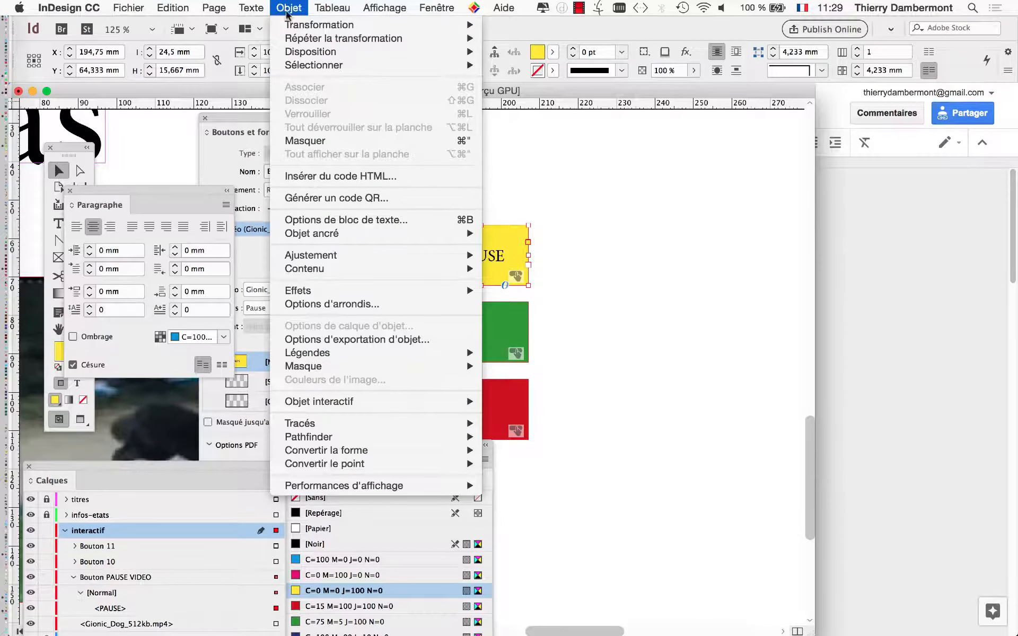
{"action": "mouse_move", "coordinate": [461, 291]}
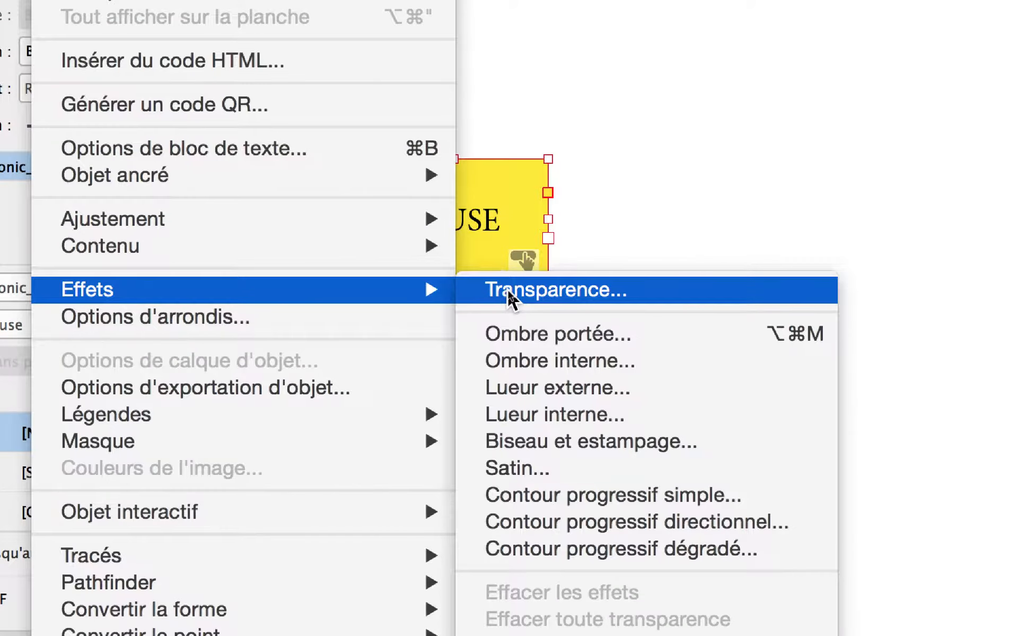
{"action": "left_click", "coordinate": [511, 295]}
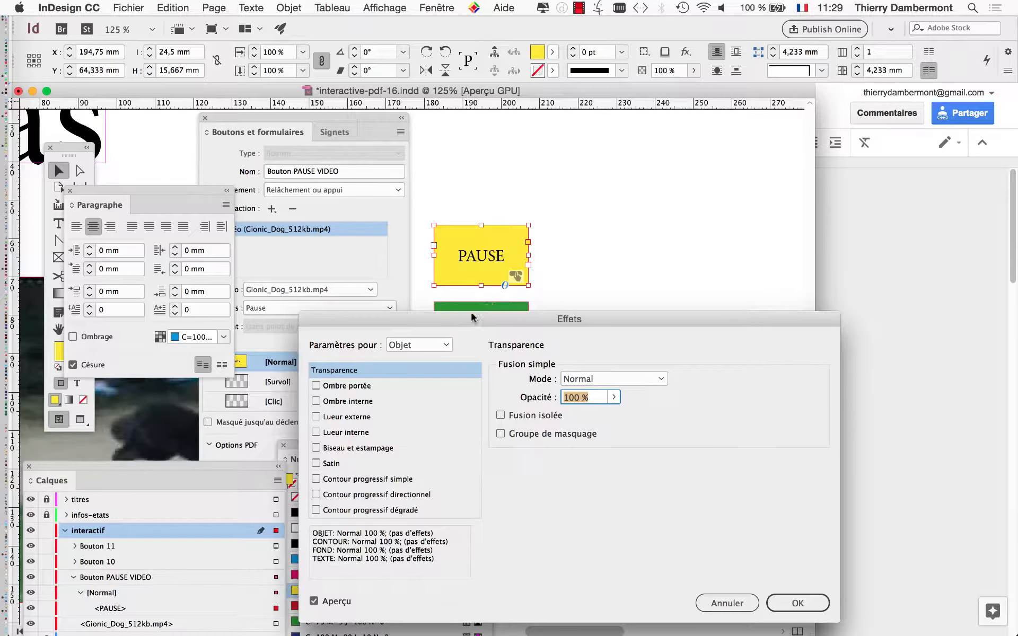
{"action": "left_click_drag", "start_coordinate": [446, 320], "coordinate": [689, 120]}
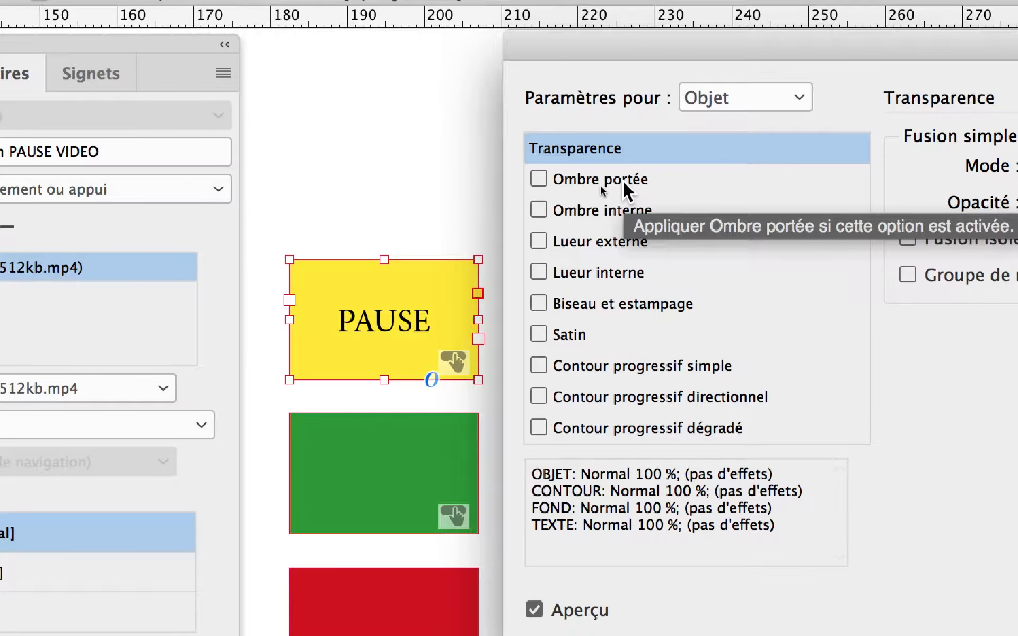
{"action": "left_click", "coordinate": [623, 180]}
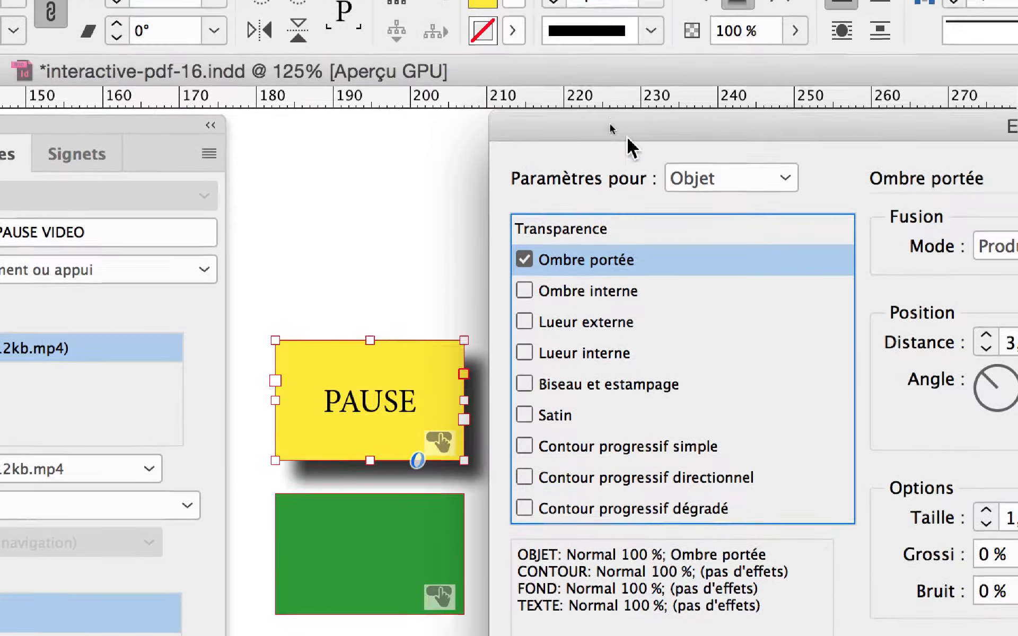
- Set the drop shadow's opacity to 40 %, keeping the yellow button's preview in view
{"action": "left_click_drag", "start_coordinate": [627, 137], "coordinate": [659, 136]}
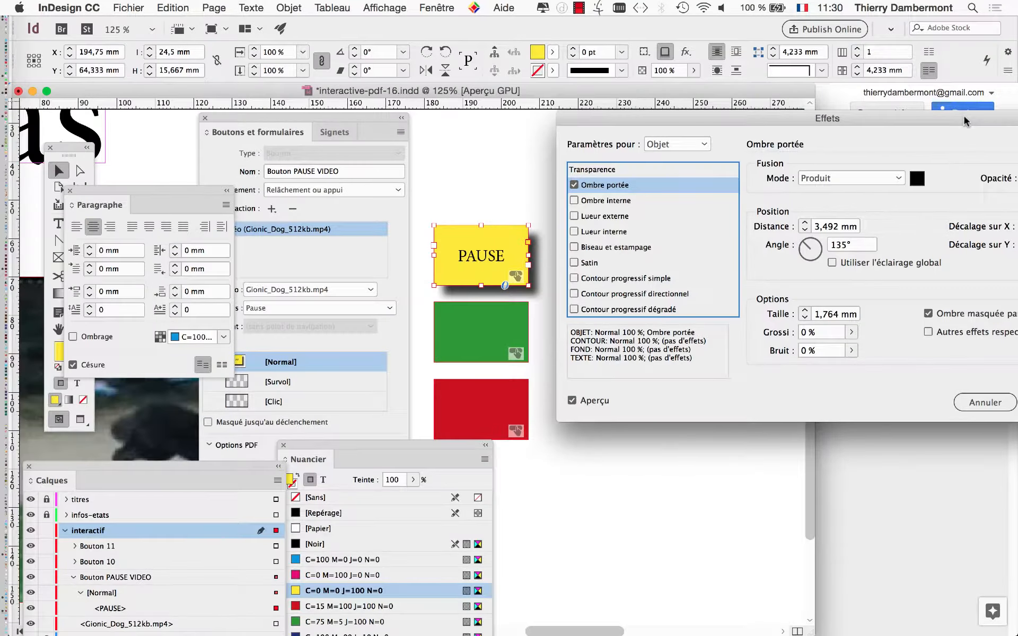
{"action": "left_click_drag", "start_coordinate": [966, 120], "coordinate": [256, 119]}
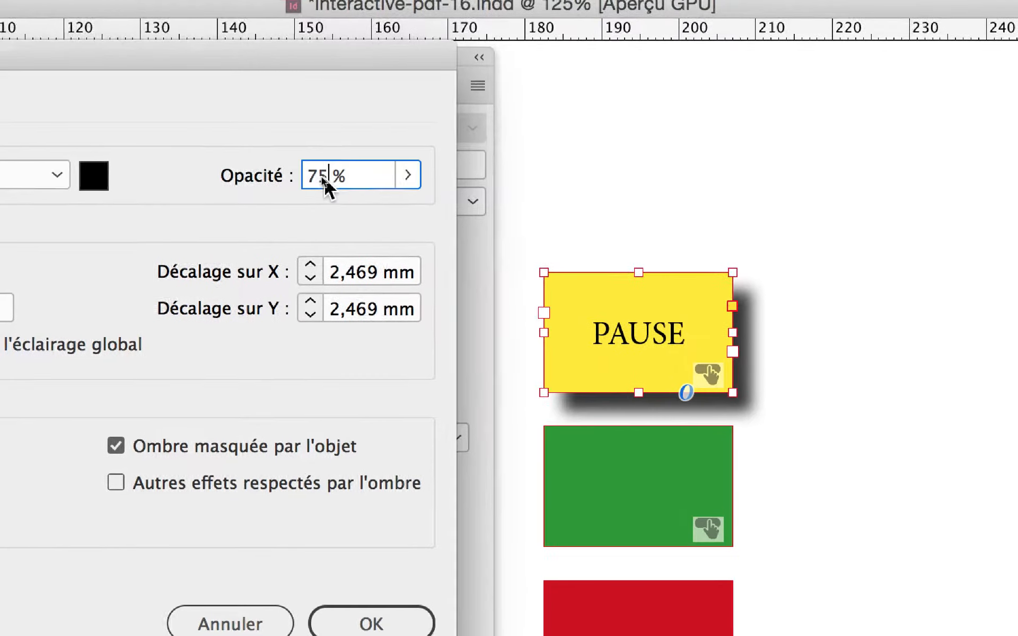
{"action": "left_click_drag", "start_coordinate": [327, 181], "coordinate": [299, 173]}
{"action": "type", "text": "40"}
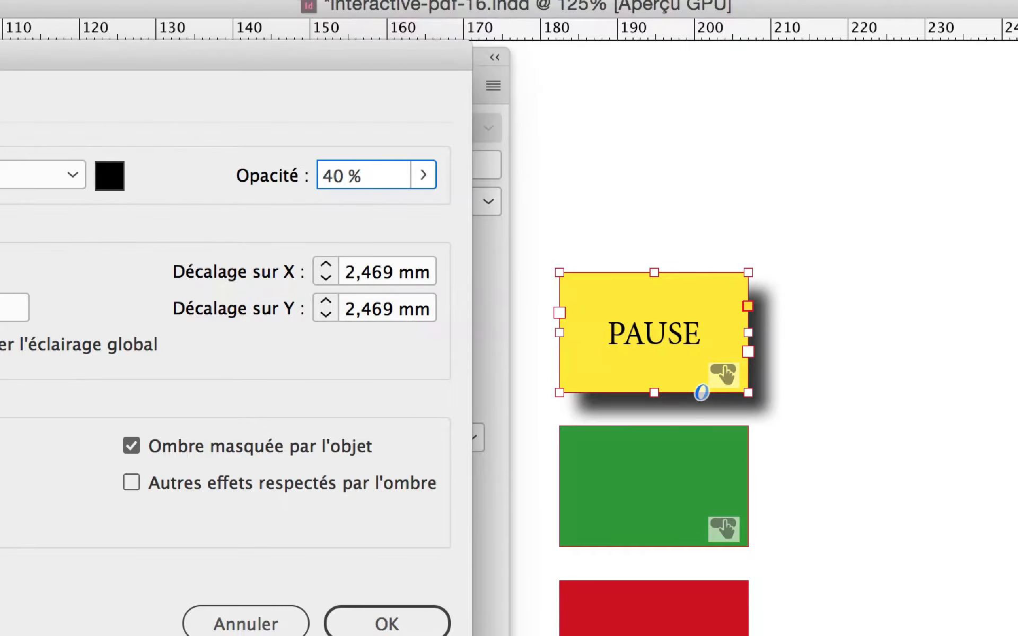
- Apply the 40 % shadow opacity, add a Biseau et estampage effect to the yellow PAUSE button, and show its settings
{"action": "key", "text": "Tab"}
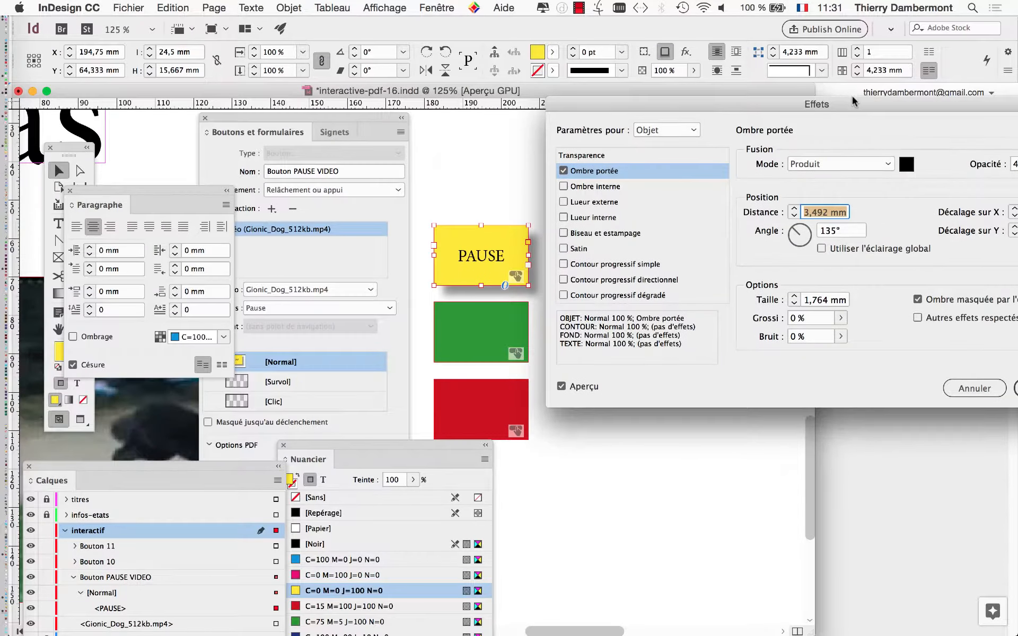
{"action": "left_click_drag", "start_coordinate": [853, 98], "coordinate": [320, 134]}
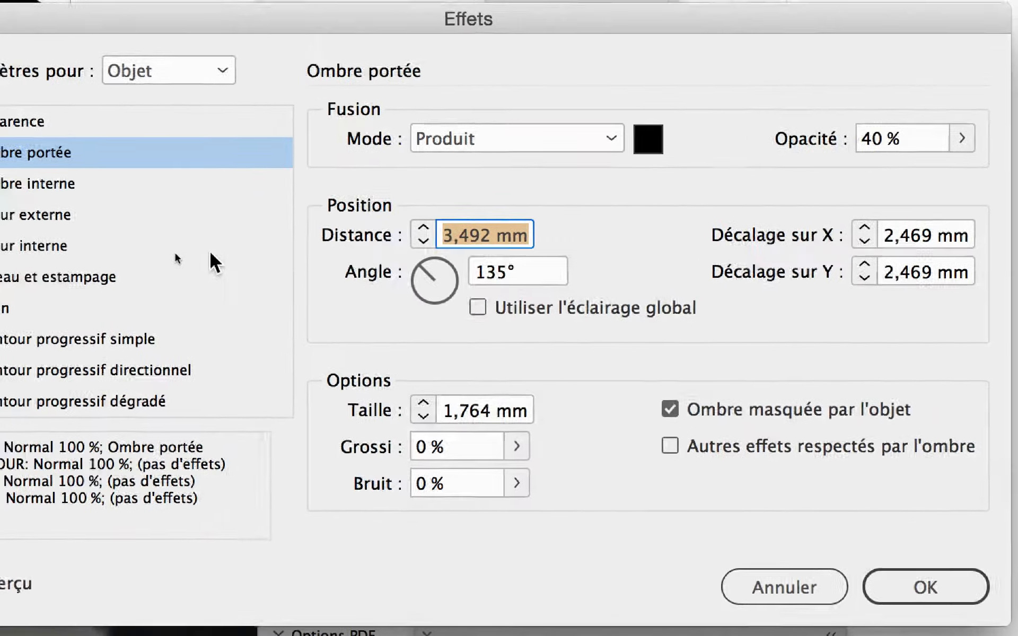
{"action": "left_click_drag", "start_coordinate": [150, 174], "coordinate": [340, 137]}
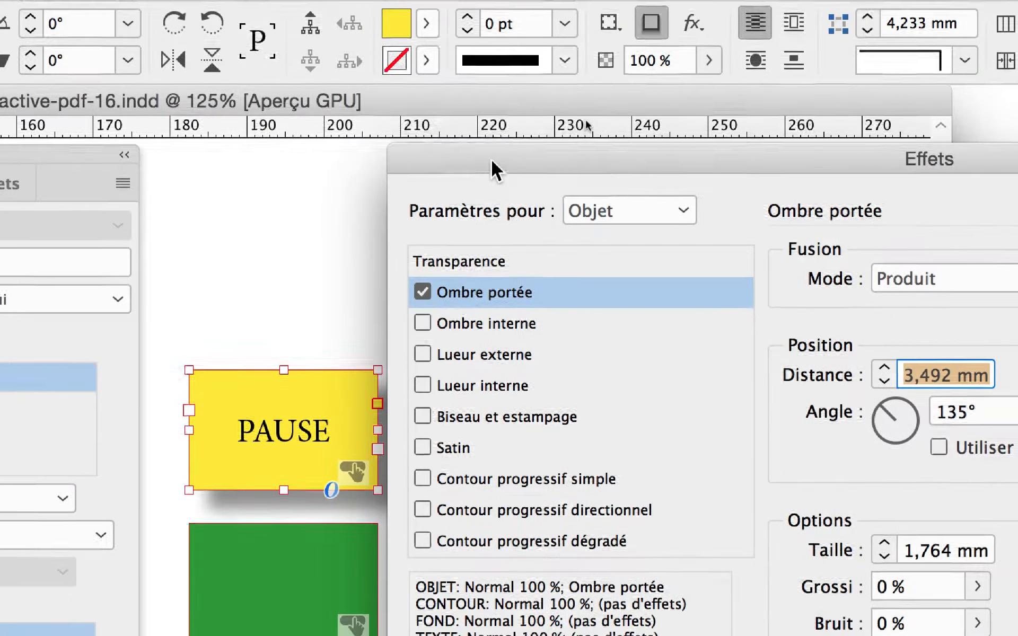
{"action": "left_click_drag", "start_coordinate": [491, 161], "coordinate": [536, 155]}
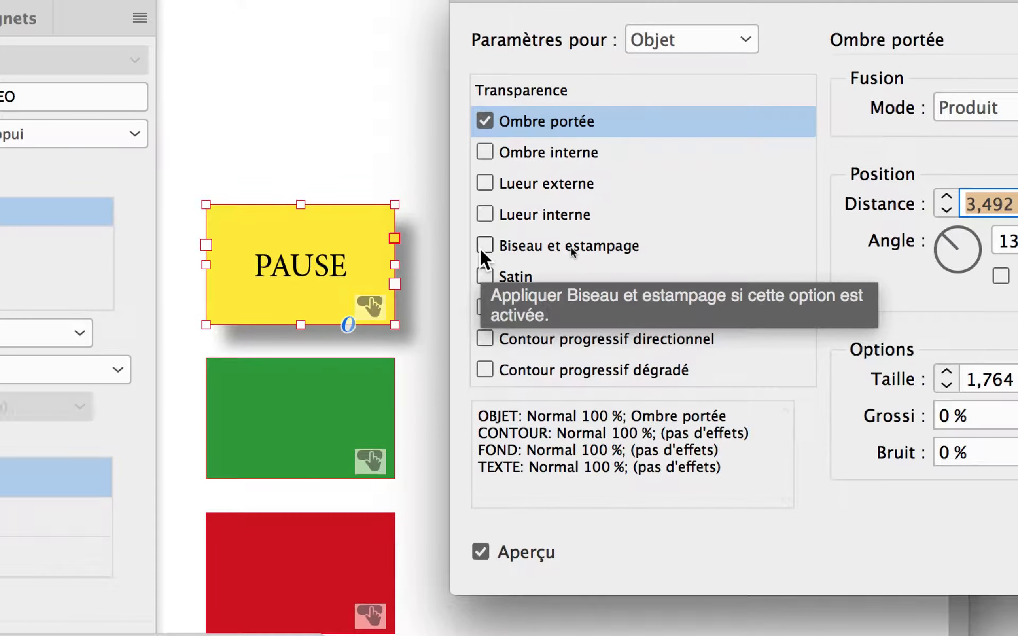
{"action": "left_click", "coordinate": [482, 252]}
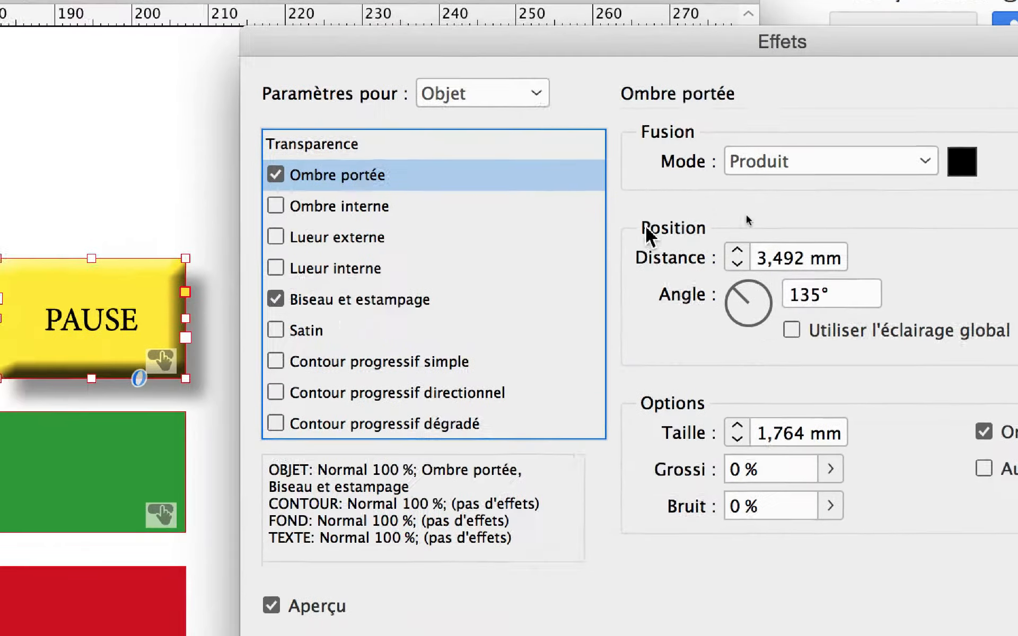
{"action": "left_click", "coordinate": [394, 300]}
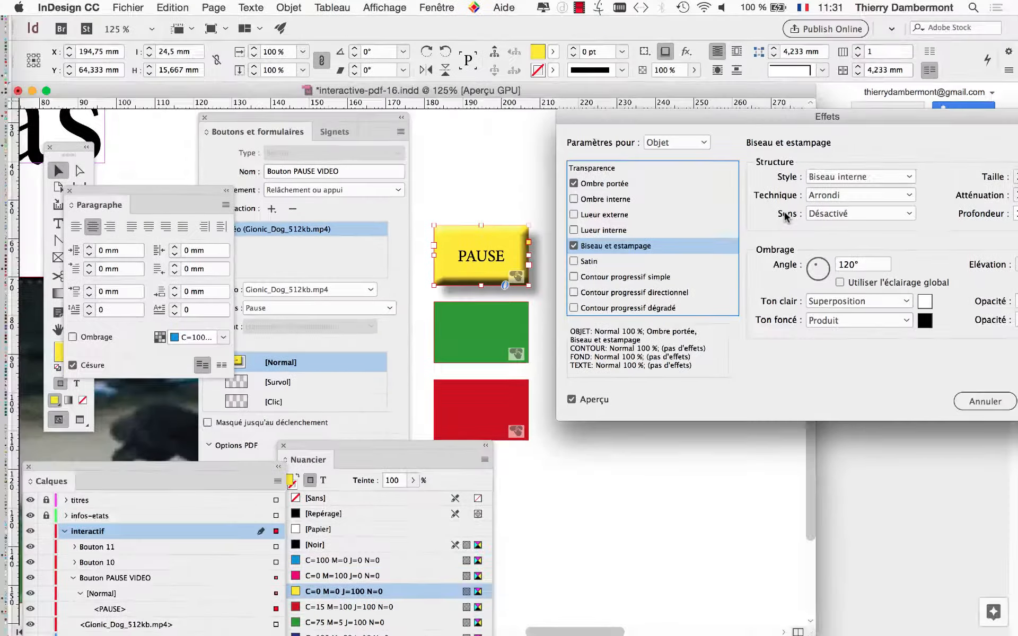
- Lower the opacity of the bevel's dark tone (Ton foncé) to 28 % while keeping the button preview visible
{"action": "left_click_drag", "start_coordinate": [788, 116], "coordinate": [463, 309]}
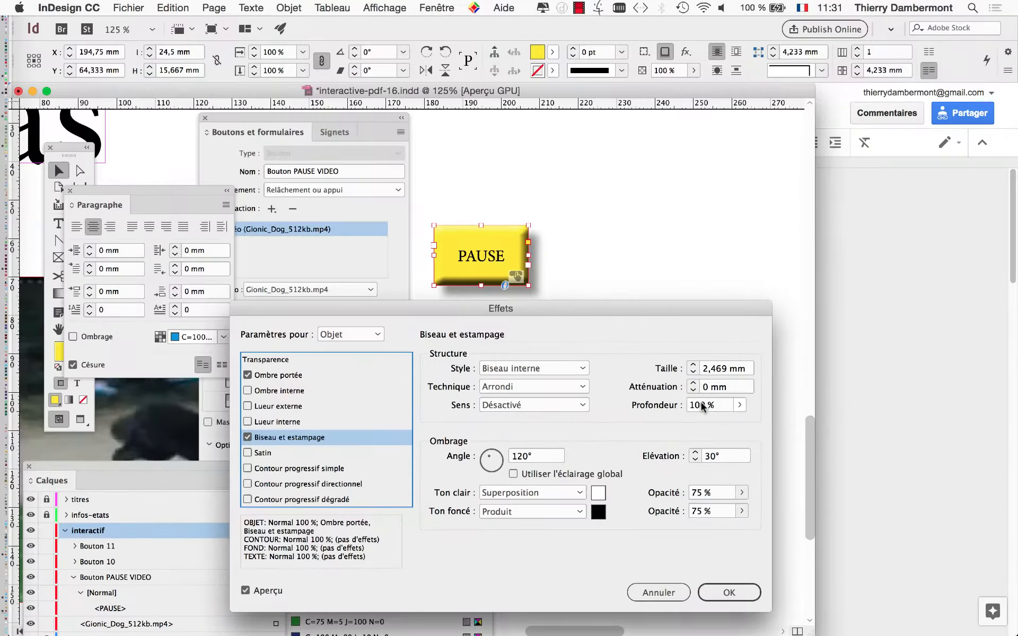
{"action": "left_click_drag", "start_coordinate": [680, 318], "coordinate": [296, 136]}
{"action": "left_click", "coordinate": [333, 416]}
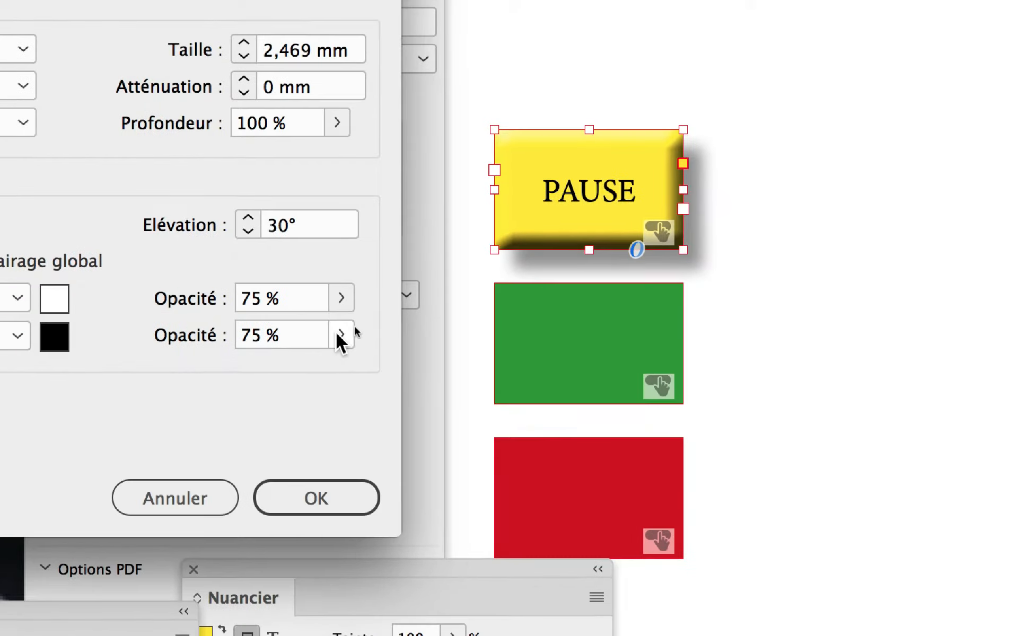
{"action": "left_click", "coordinate": [342, 338]}
{"action": "left_click_drag", "start_coordinate": [308, 326], "coordinate": [236, 325]}
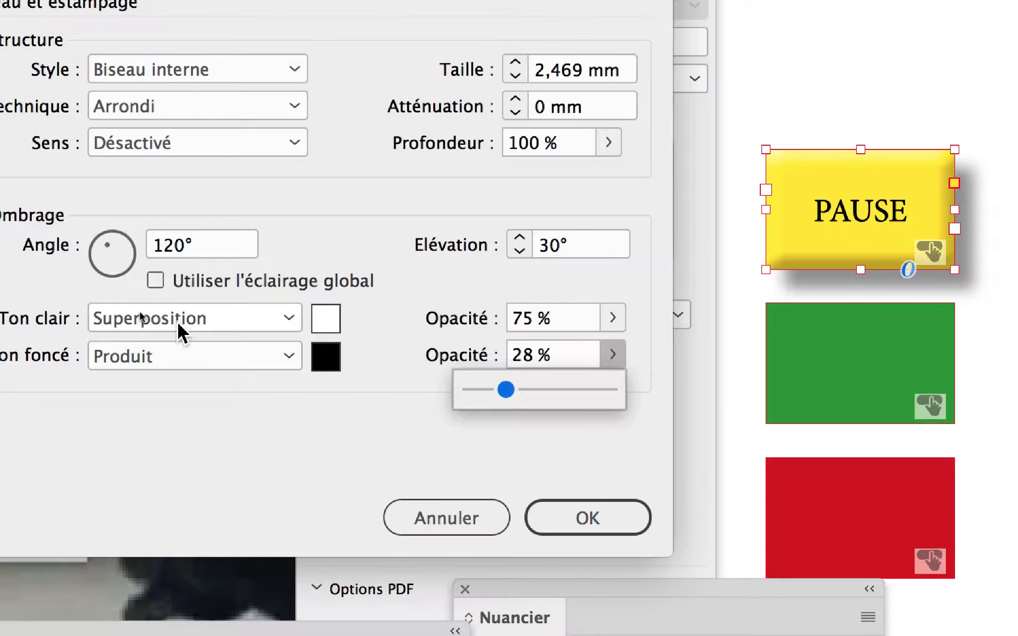
- Set the bevel's light tone (Ton clair) to Normal mode with 100 % opacity
{"action": "left_click", "coordinate": [178, 324]}
{"action": "left_click", "coordinate": [178, 335]}
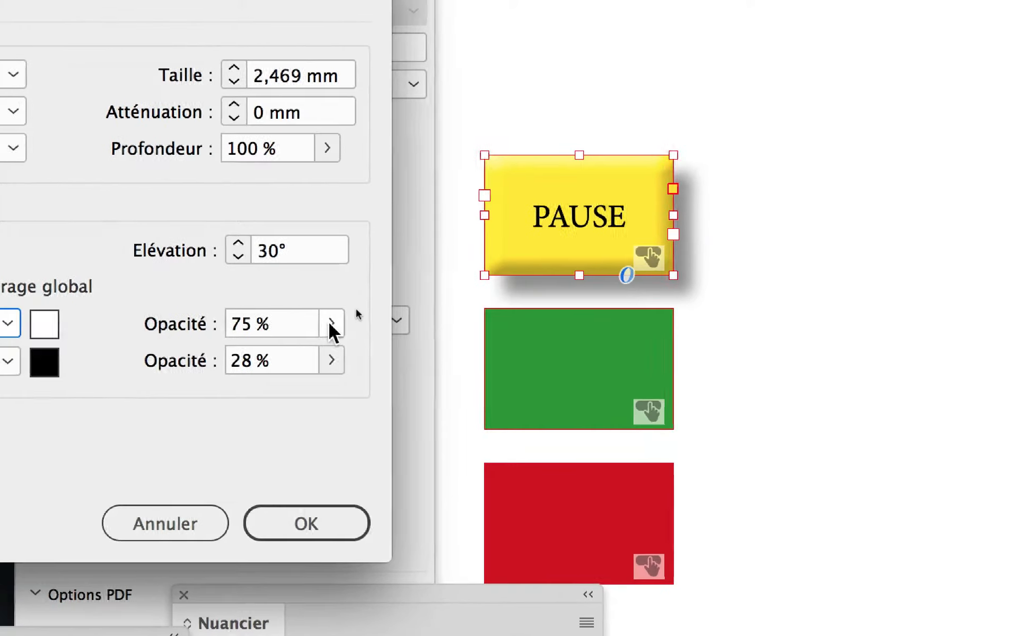
{"action": "left_click", "coordinate": [330, 323]}
{"action": "left_click", "coordinate": [331, 341]}
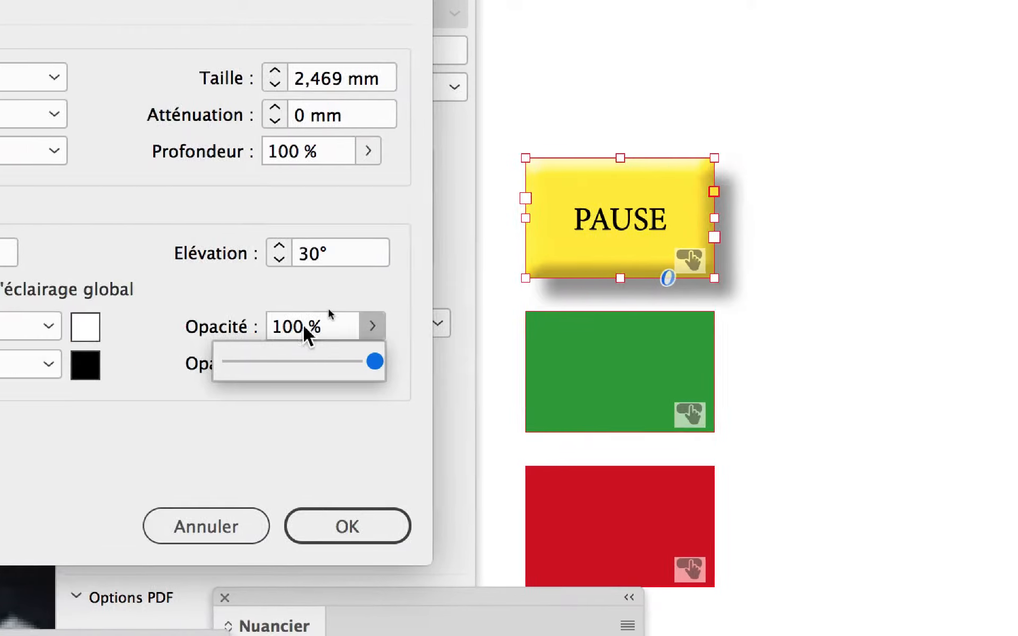
{"action": "left_click", "coordinate": [604, 325]}
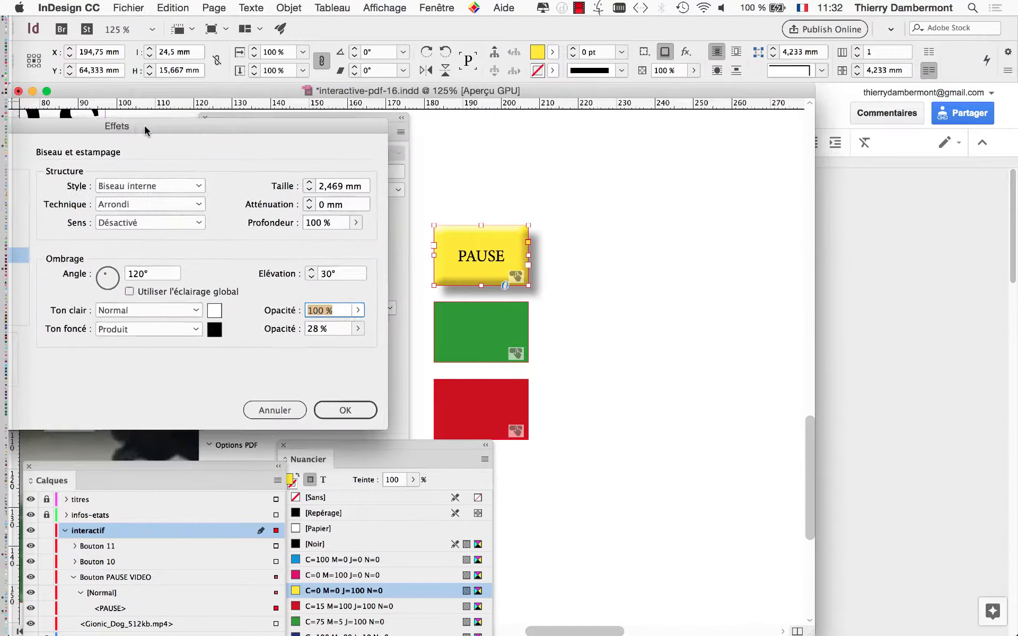
- Review the Ombre portée and Biseau et estampage settings in turn against the PAUSE button's preview
{"action": "left_click_drag", "start_coordinate": [144, 123], "coordinate": [835, 128]}
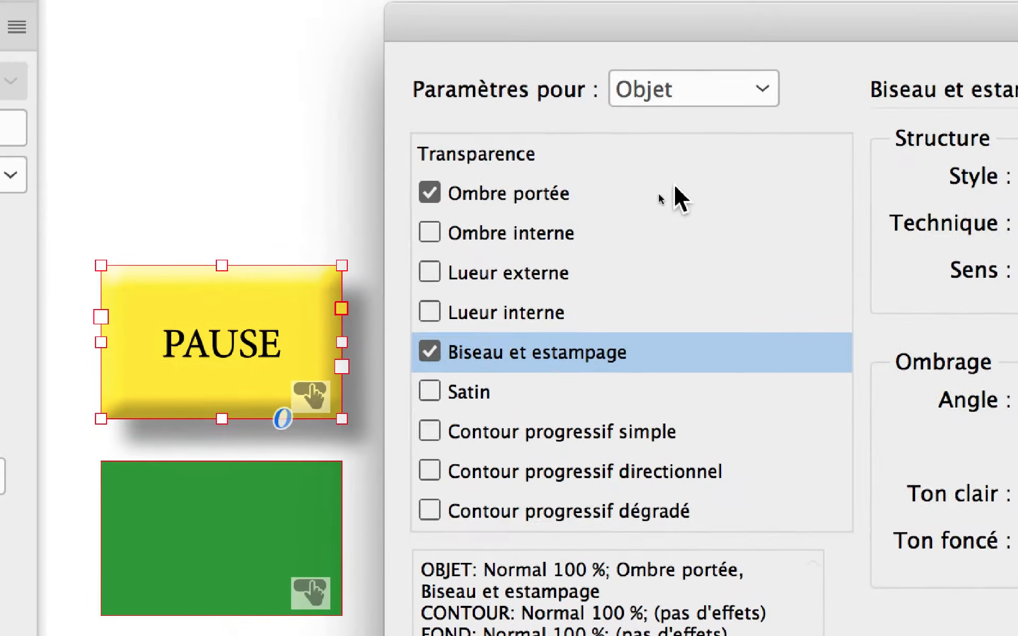
{"action": "left_click", "coordinate": [554, 261]}
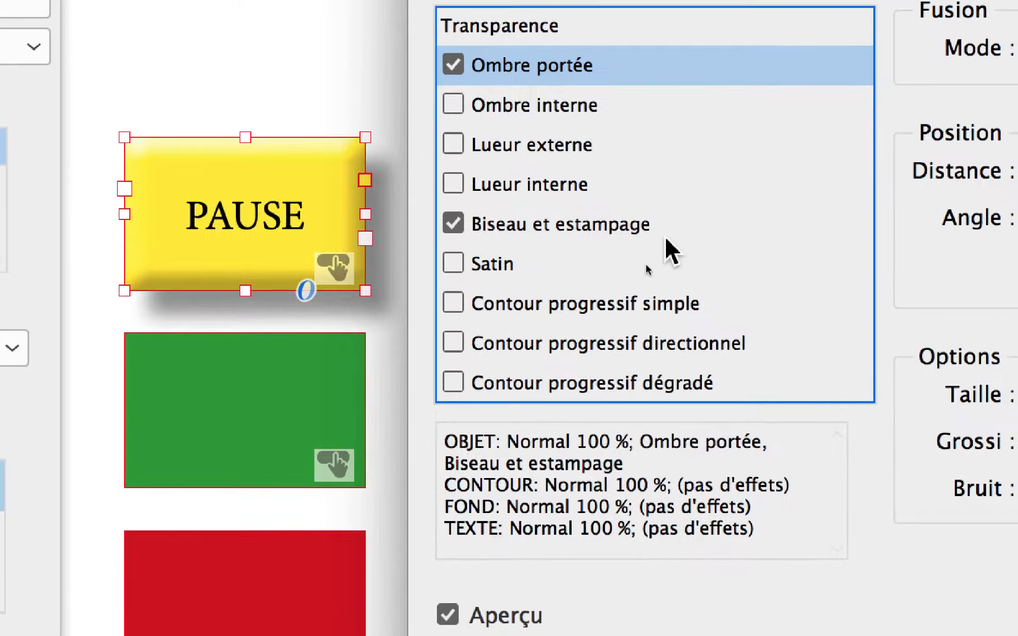
{"action": "left_click", "coordinate": [666, 238]}
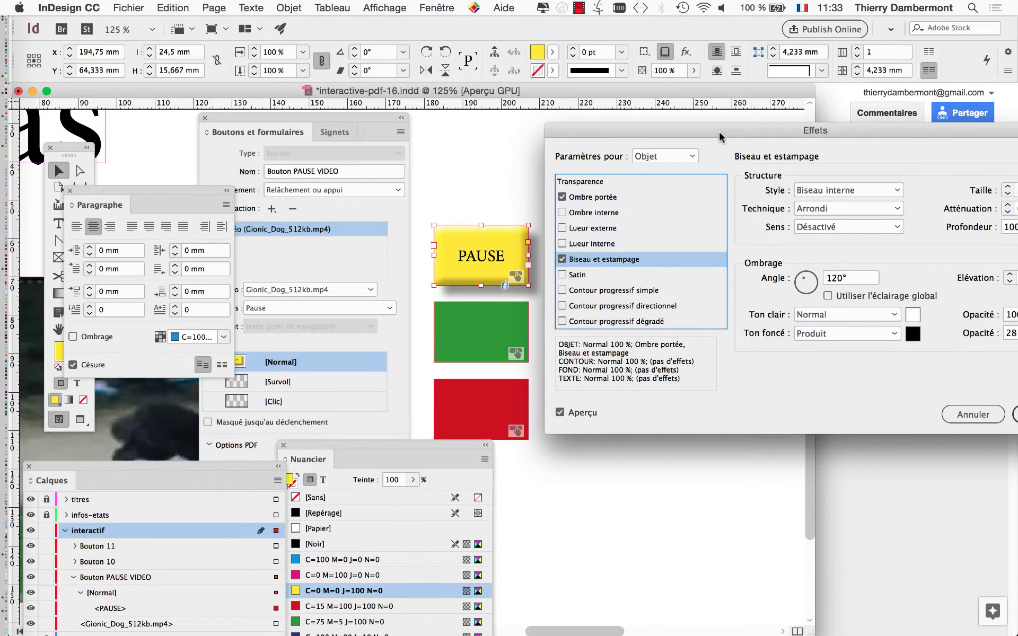
{"action": "left_click_drag", "start_coordinate": [720, 137], "coordinate": [679, 137]}
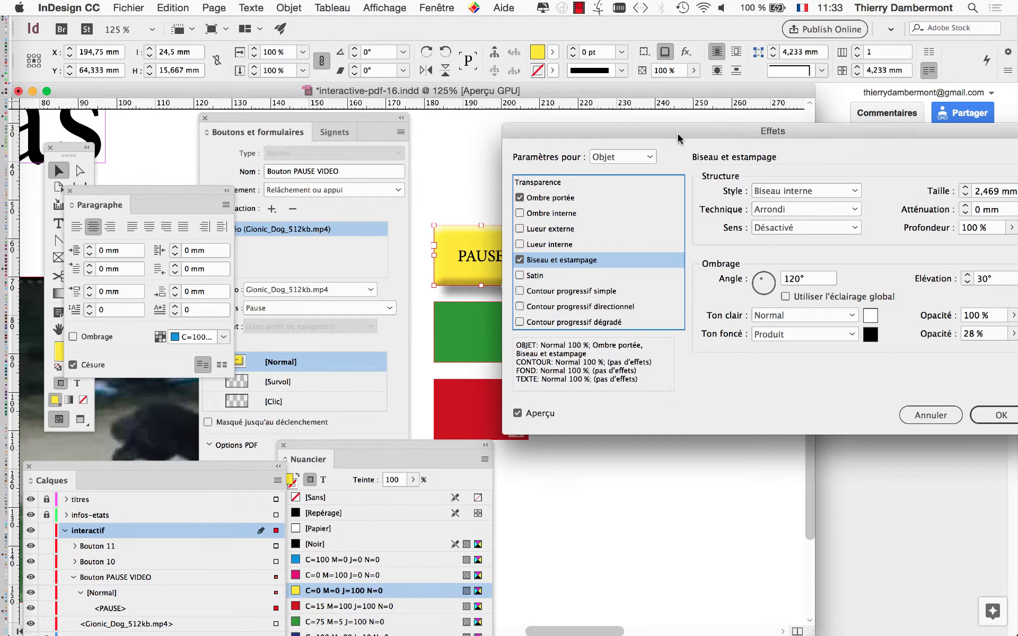